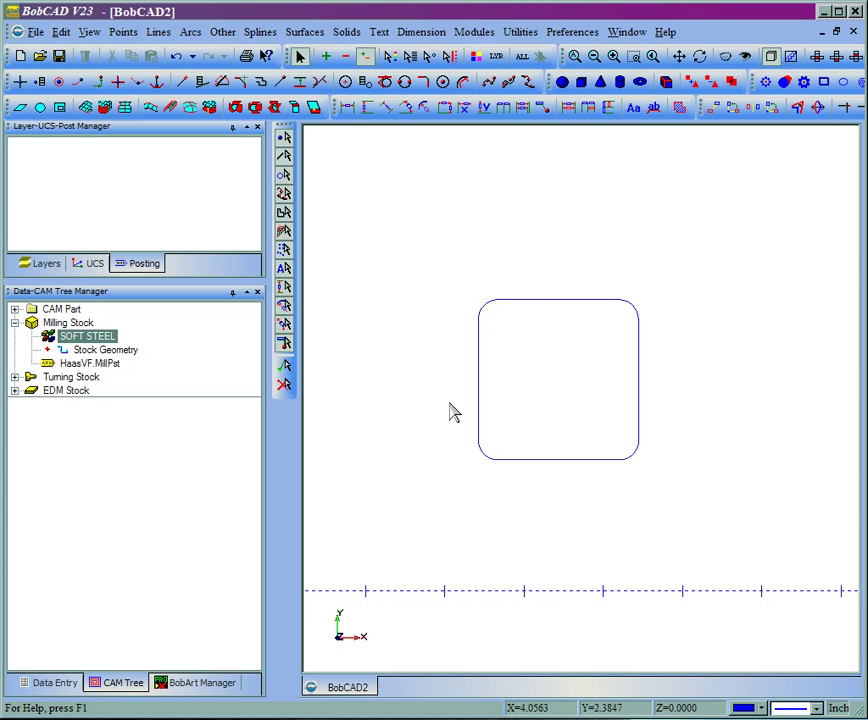
- Add a 2-axis pocketing feature to the milling stock and assign the whole rounded square as its geometry
{"action": "right_click", "coordinate": [78, 322]}
{"action": "mouse_move", "coordinate": [123, 355]}
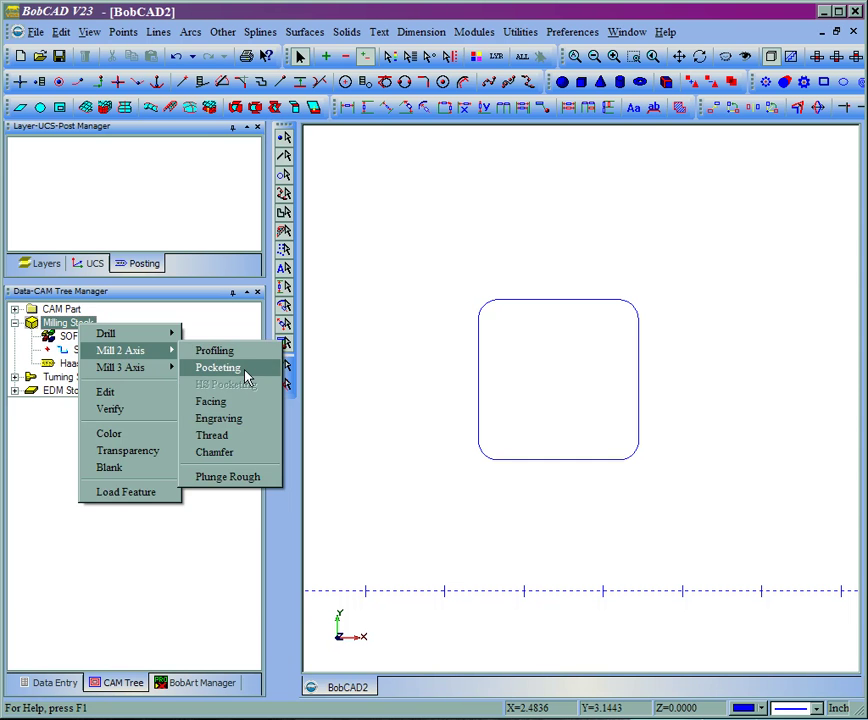
{"action": "left_click", "coordinate": [246, 371]}
{"action": "right_click", "coordinate": [122, 404]}
{"action": "left_click", "coordinate": [140, 411]}
{"action": "left_click_drag", "start_coordinate": [440, 262], "coordinate": [677, 578]}
{"action": "right_click", "coordinate": [522, 260]}
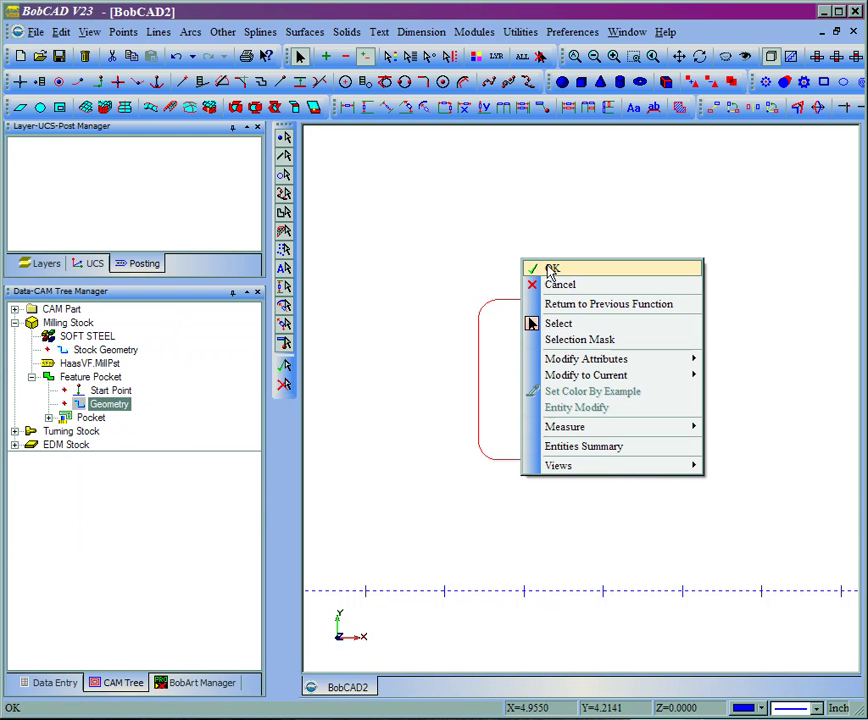
{"action": "left_click", "coordinate": [549, 270]}
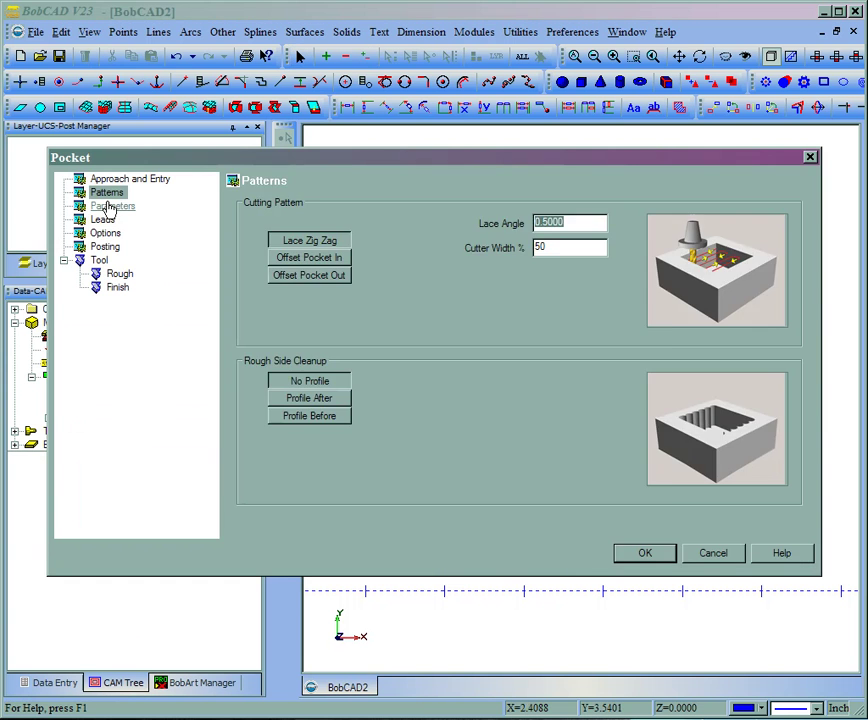
- Accept the pocket's default settings with vertical leads and try to compute its toolpath
{"action": "left_click", "coordinate": [103, 219]}
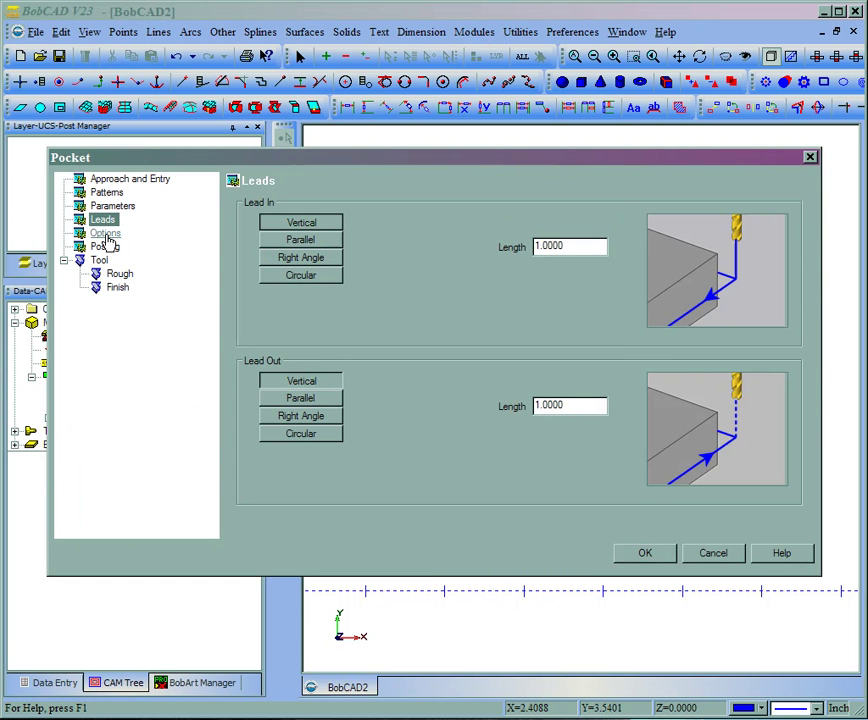
{"action": "left_click", "coordinate": [641, 556]}
{"action": "right_click", "coordinate": [90, 417]}
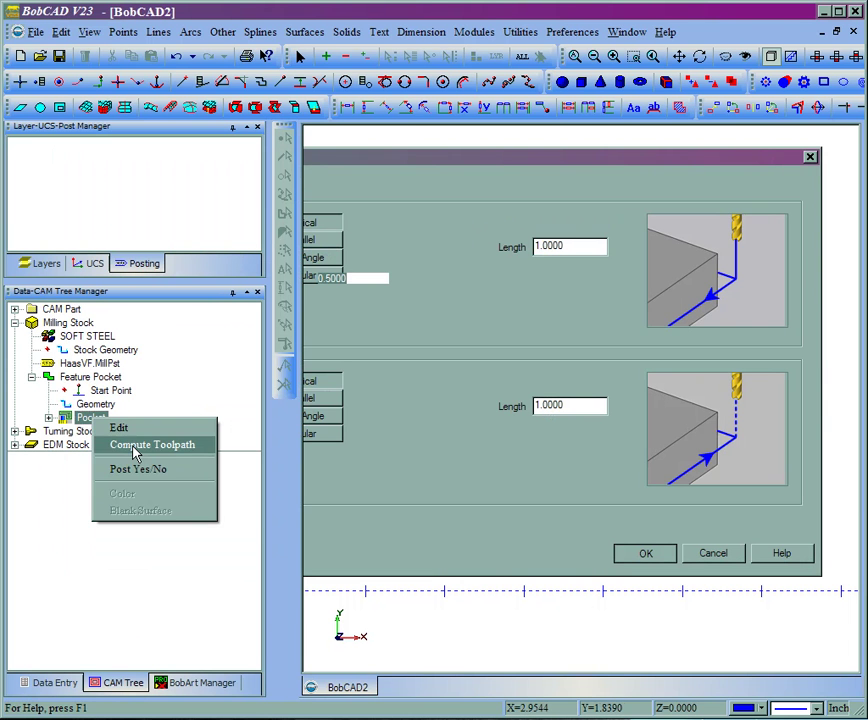
{"action": "left_click", "coordinate": [136, 452]}
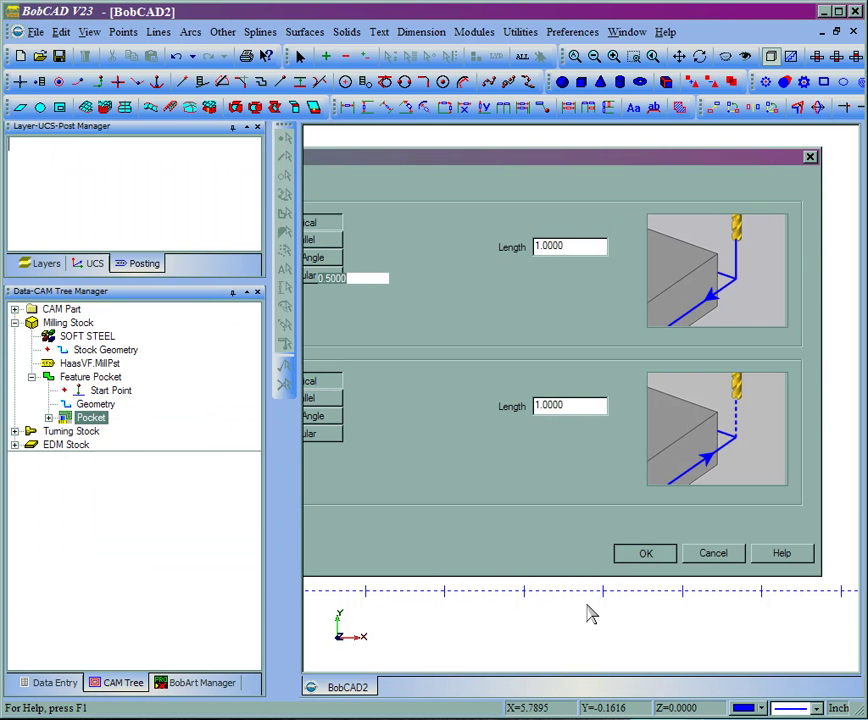
{"action": "left_click", "coordinate": [632, 58]}
{"action": "left_click_drag", "start_coordinate": [769, 258], "coordinate": [402, 606]}
{"action": "scroll", "coordinate": [713, 316], "scroll_direction": "down", "scroll_amount": 5}
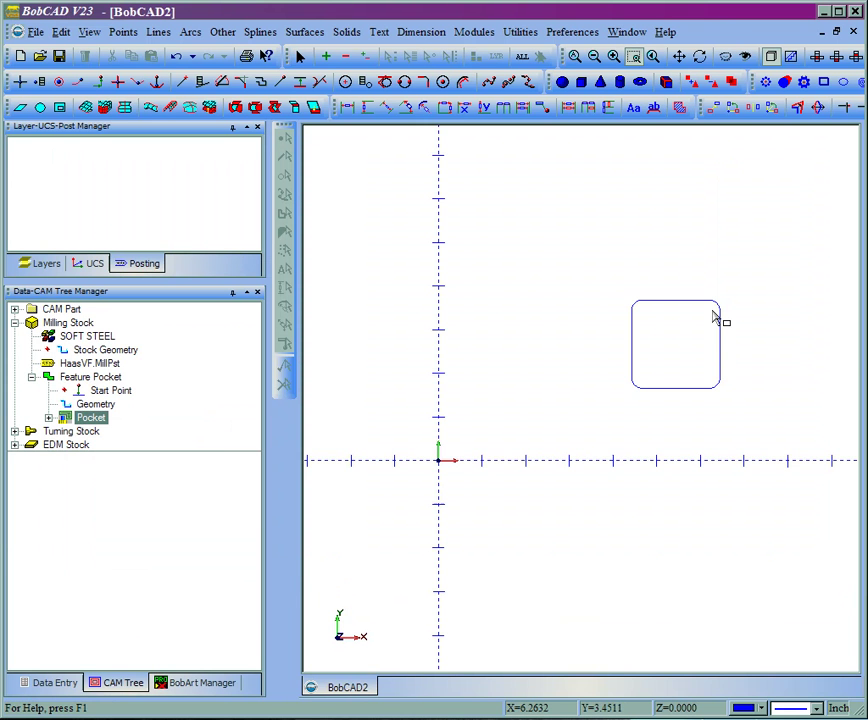
{"action": "scroll", "coordinate": [713, 316], "scroll_direction": "up", "scroll_amount": 5}
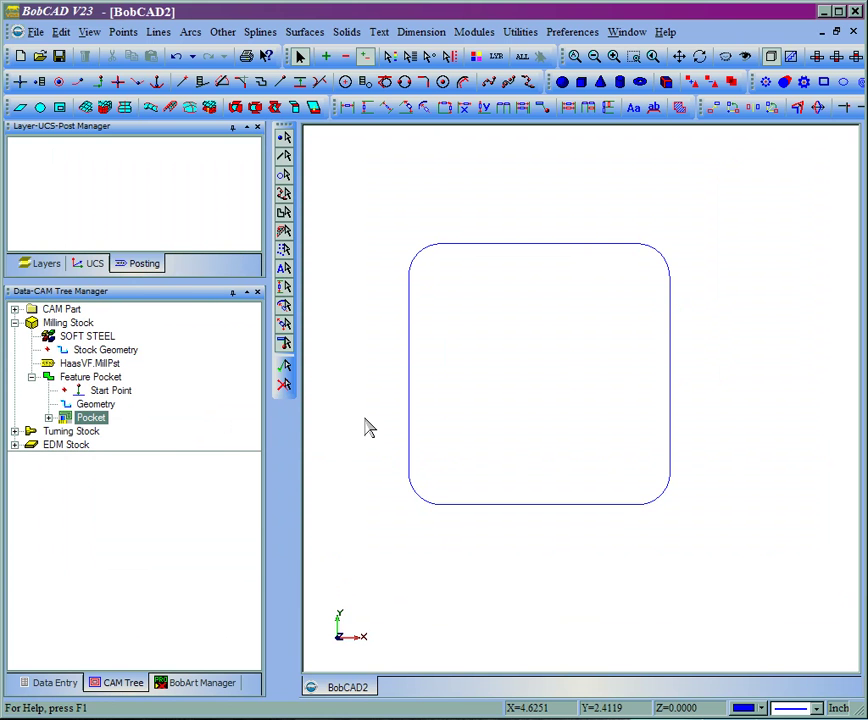
- Reopen the pocket settings and check the roughing tool's diameter and parameters
{"action": "right_click", "coordinate": [90, 418]}
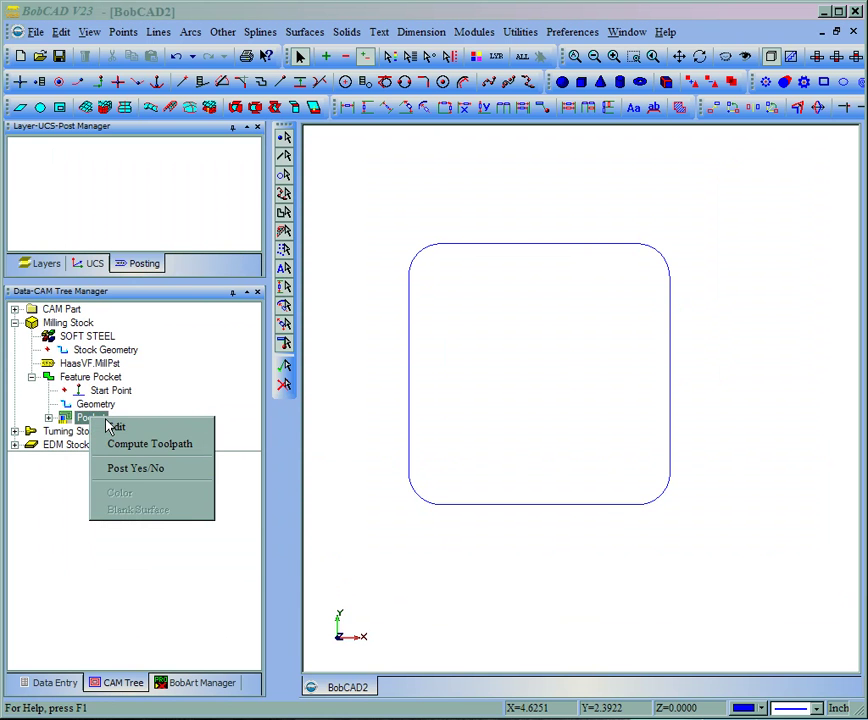
{"action": "left_click", "coordinate": [110, 428]}
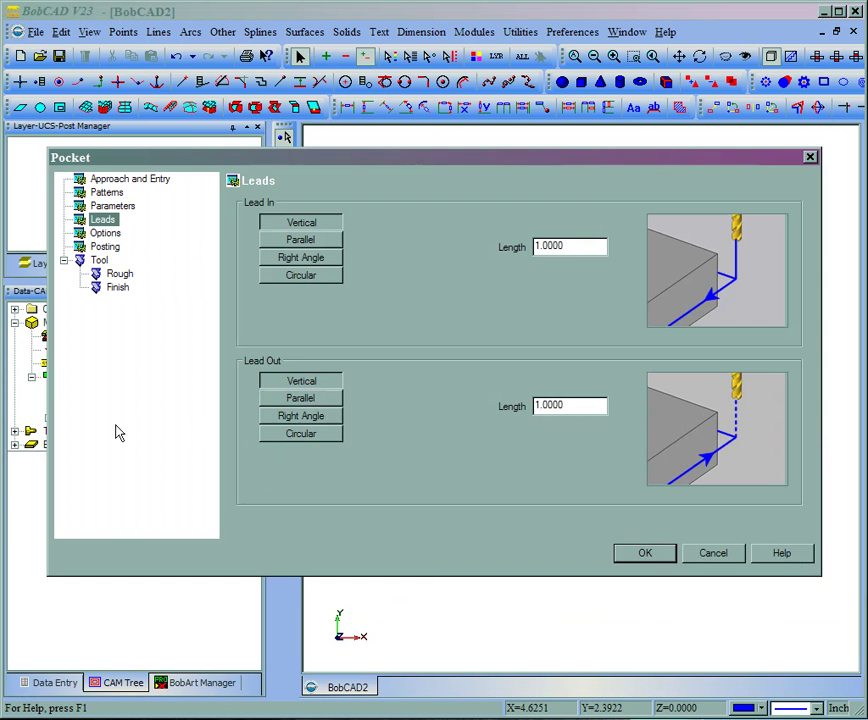
{"action": "left_click", "coordinate": [119, 273]}
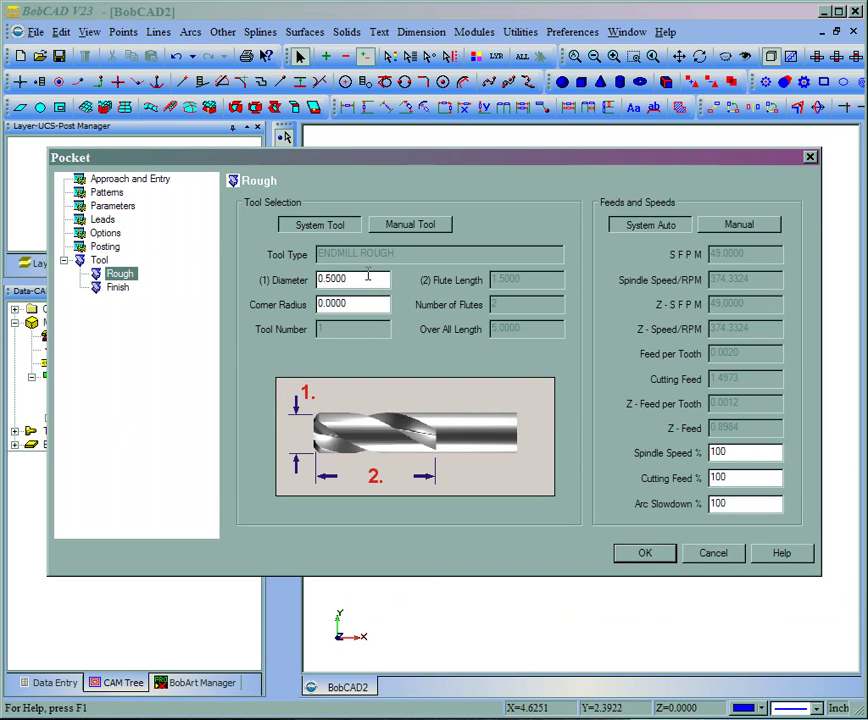
{"action": "left_click", "coordinate": [652, 558]}
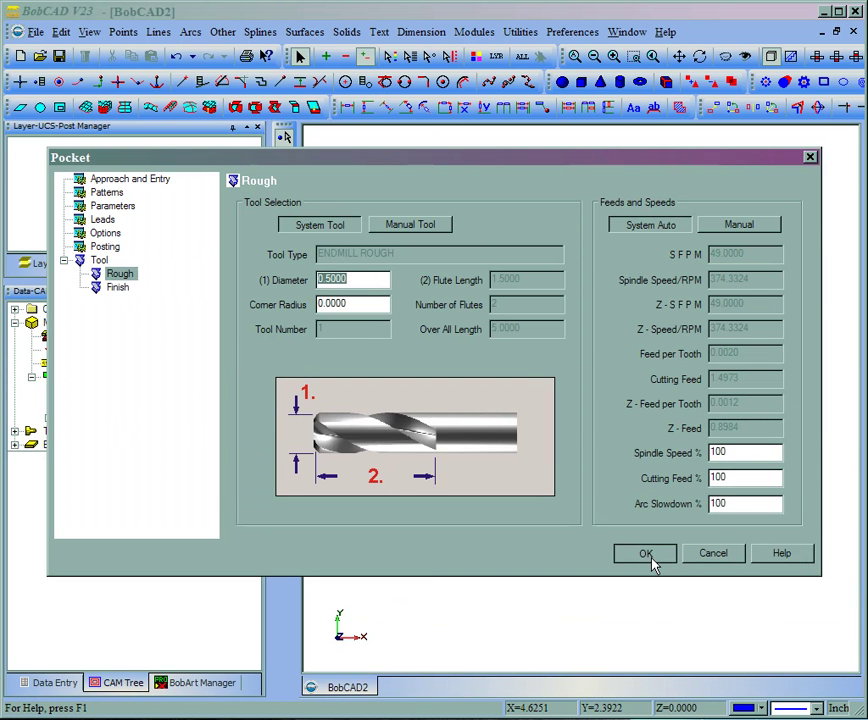
{"action": "left_click", "coordinate": [646, 556]}
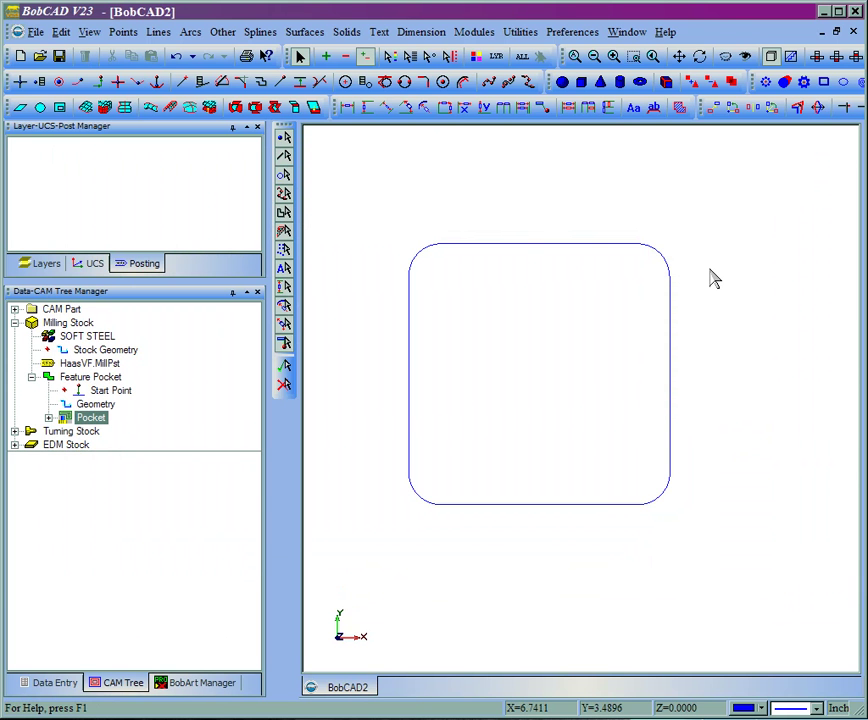
- Remove the assigned geometry from the pocket feature
{"action": "left_click", "coordinate": [100, 404]}
{"action": "right_click", "coordinate": [112, 406]}
{"action": "left_click", "coordinate": [140, 440]}
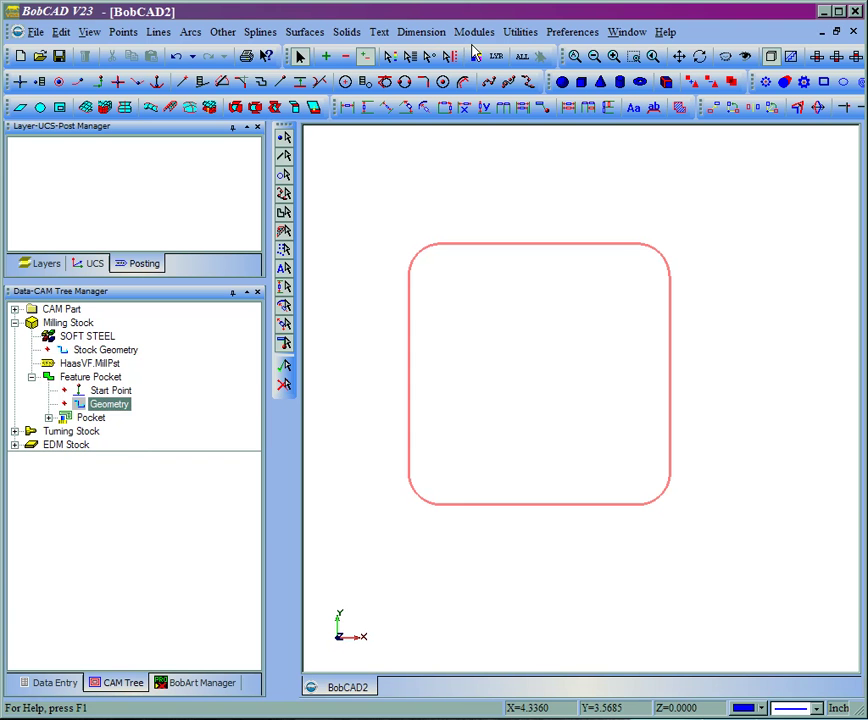
{"action": "left_click", "coordinate": [104, 391]}
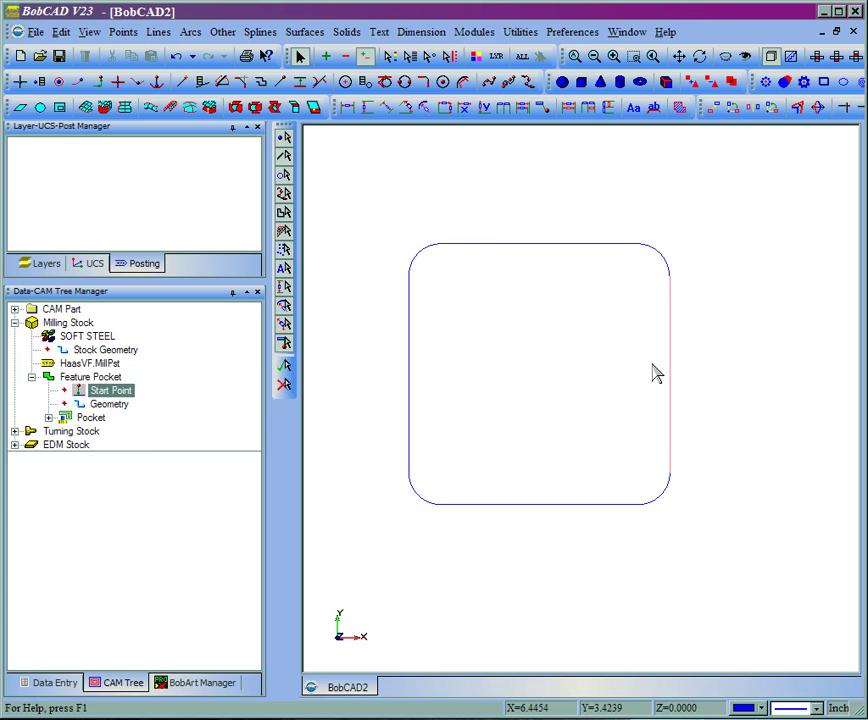
- Chain-select the rounded square and examine how its upper-right corner arc meets the adjoining vertical line
{"action": "left_click", "coordinate": [90, 377]}
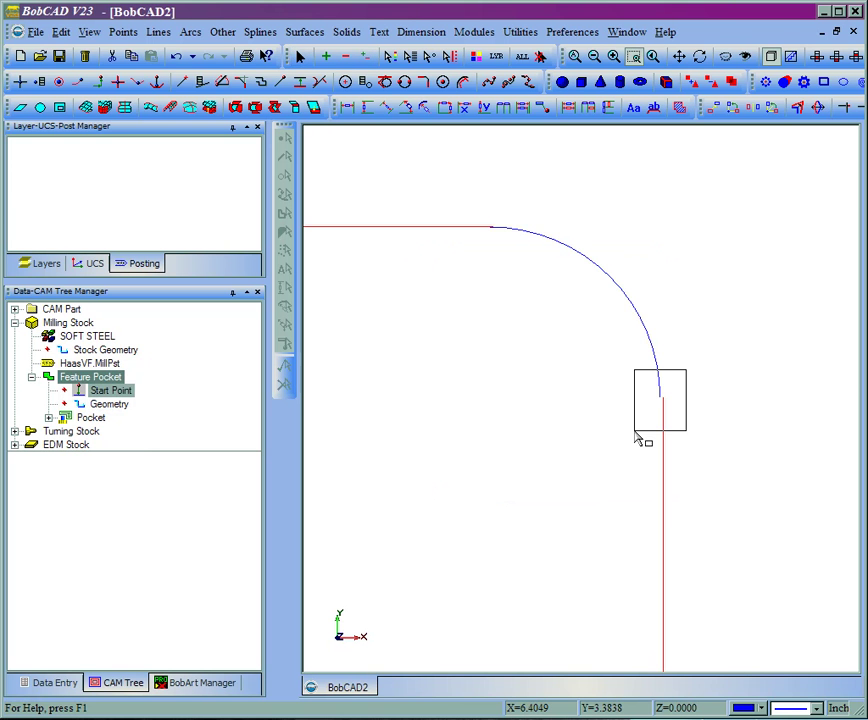
{"action": "left_click", "coordinate": [634, 431]}
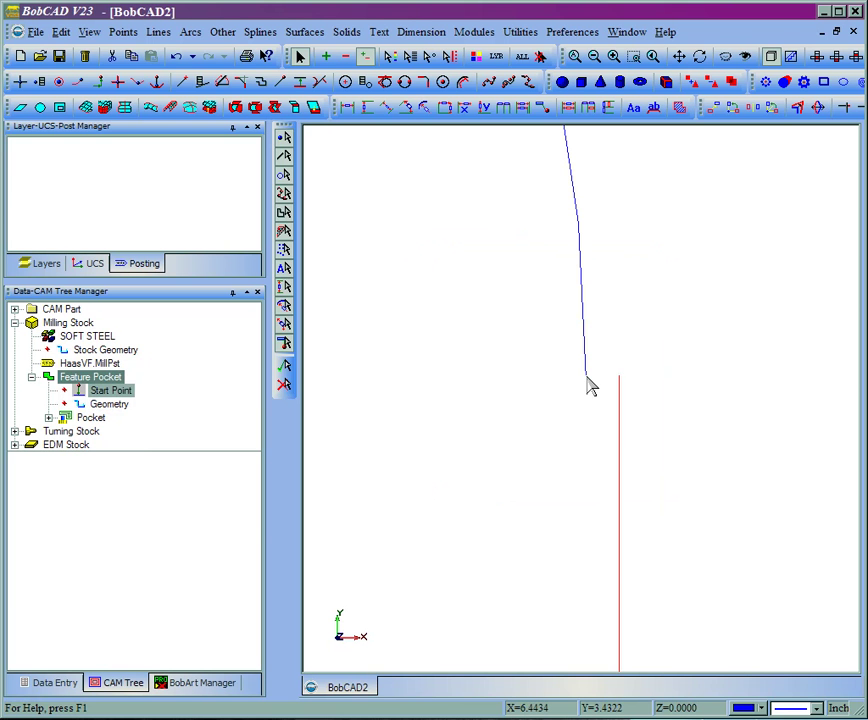
{"action": "left_click", "coordinate": [586, 374]}
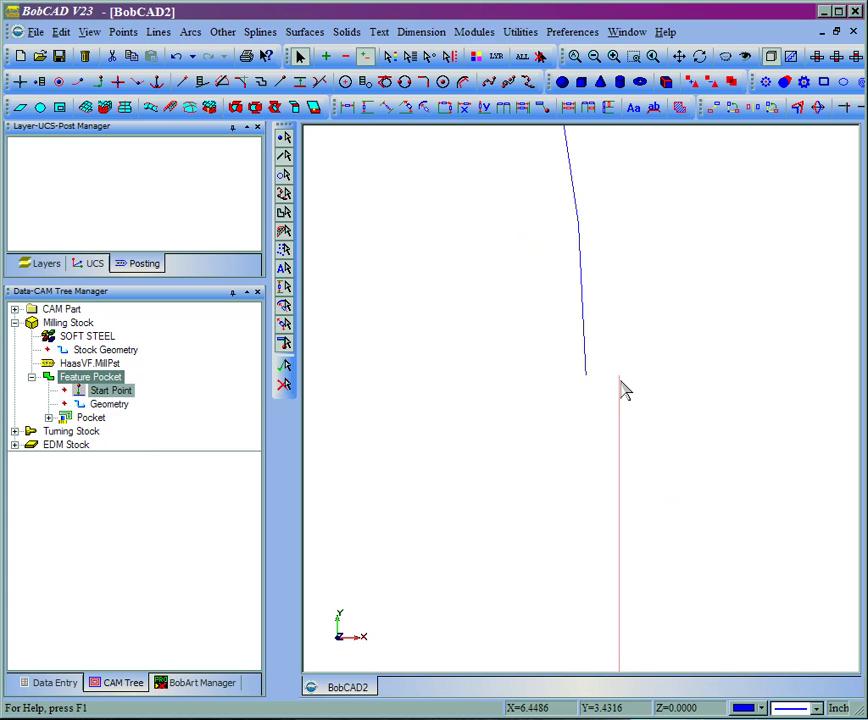
{"action": "scroll", "coordinate": [622, 390], "scroll_direction": "down", "scroll_amount": 4}
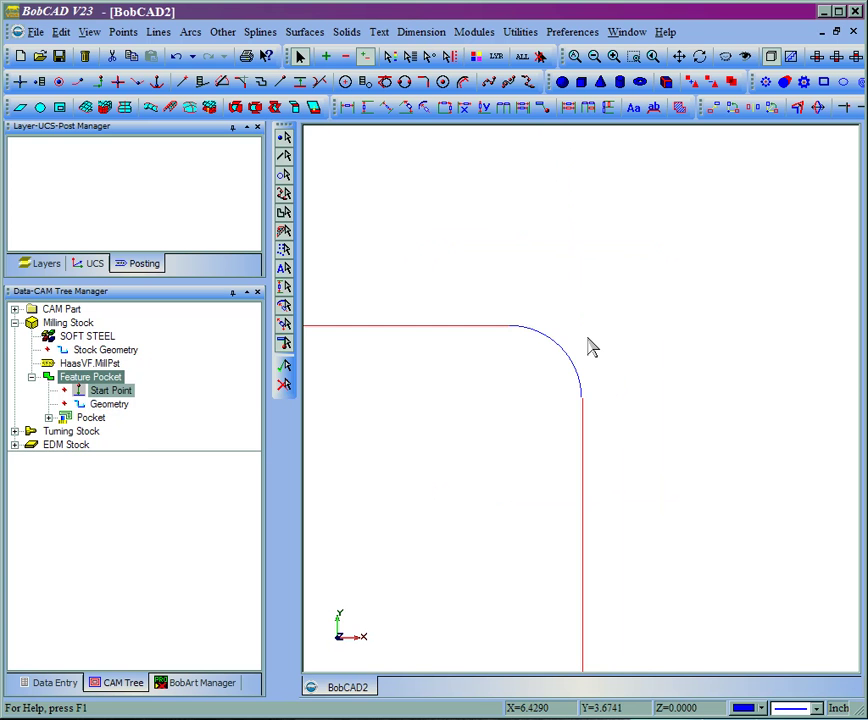
{"action": "scroll", "coordinate": [592, 347], "scroll_direction": "down", "scroll_amount": 3}
{"action": "right_click", "coordinate": [450, 210]}
{"action": "left_click", "coordinate": [481, 232]}
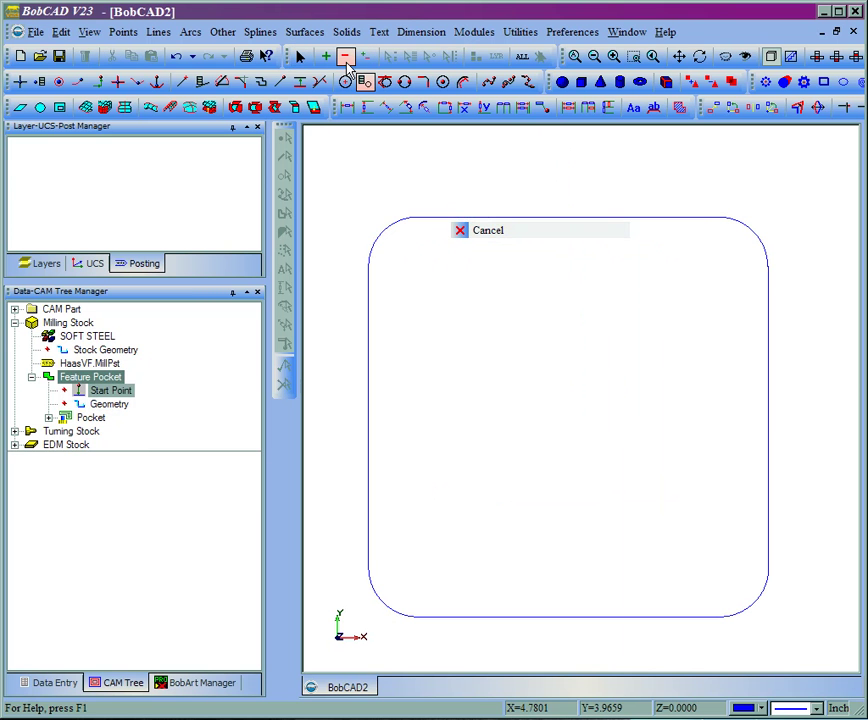
- Test whether the rounded square is closed by trying a planar surface and chain-selecting its contour
{"action": "left_click", "coordinate": [304, 31]}
{"action": "left_click", "coordinate": [329, 83]}
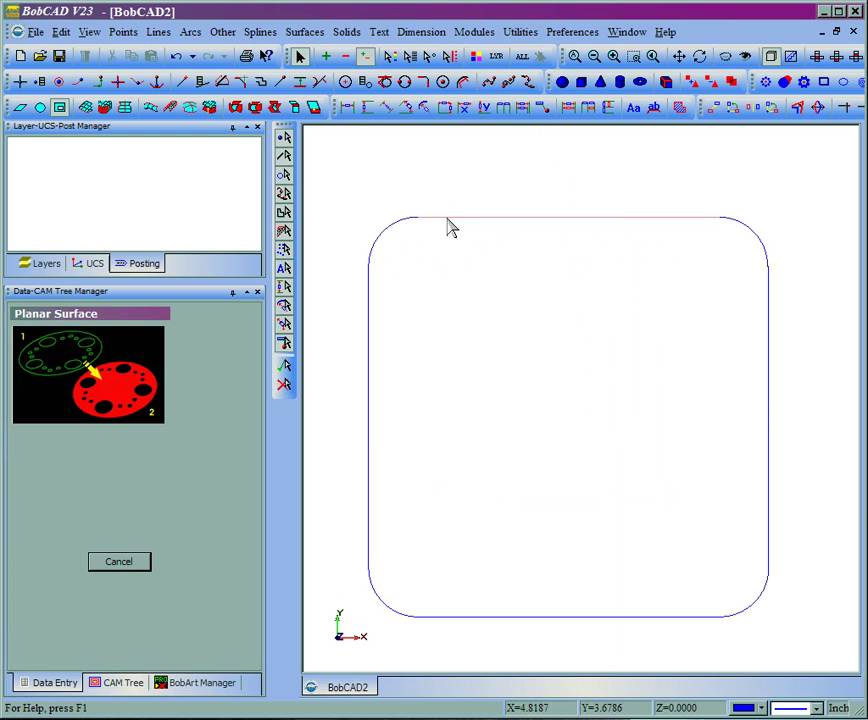
{"action": "right_click", "coordinate": [502, 298]}
{"action": "left_click", "coordinate": [517, 306]}
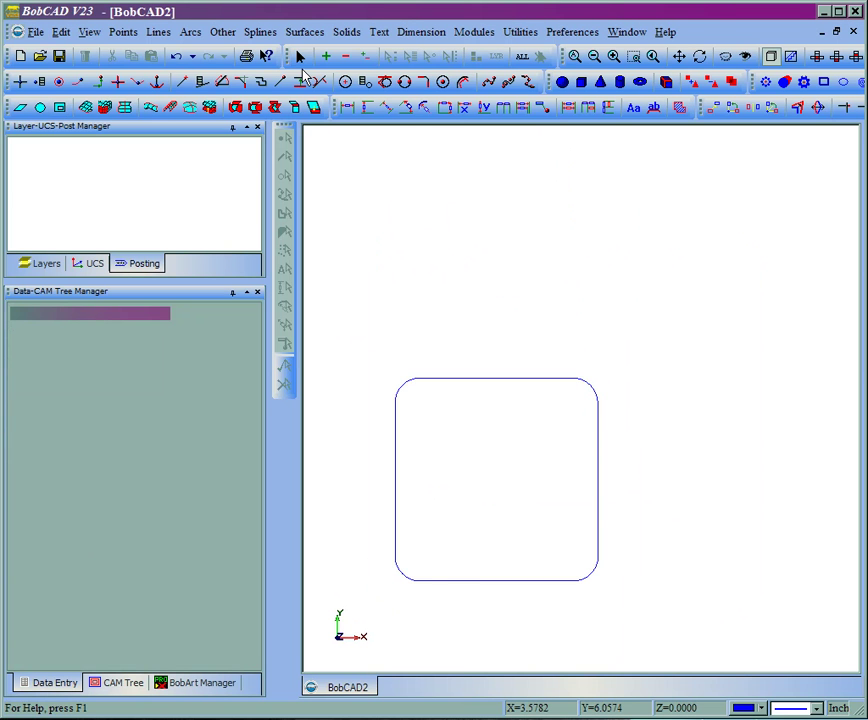
{"action": "left_click", "coordinate": [600, 419], "text": "shift"}
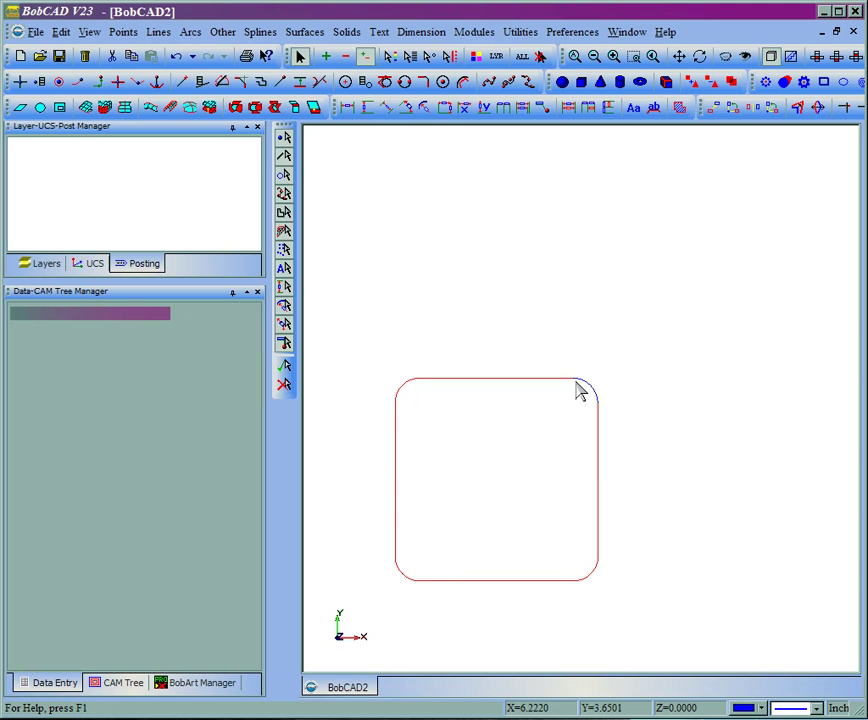
{"action": "right_click", "coordinate": [510, 418]}
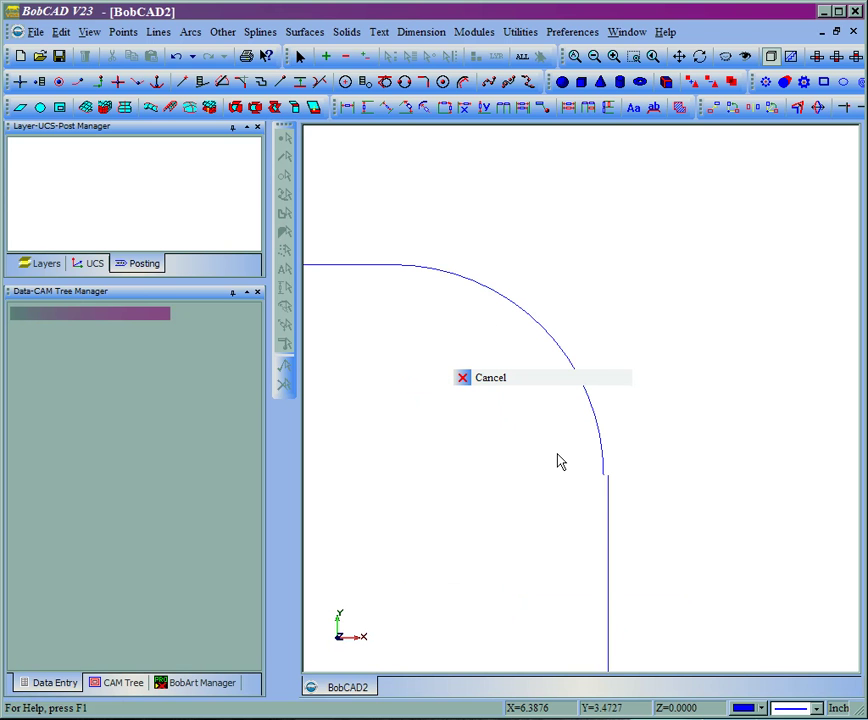
- Join both ends of the upper-right corner arc to the endpoints of the adjacent vertical and horizontal lines with Drag Corner
{"action": "left_click", "coordinate": [515, 37]}
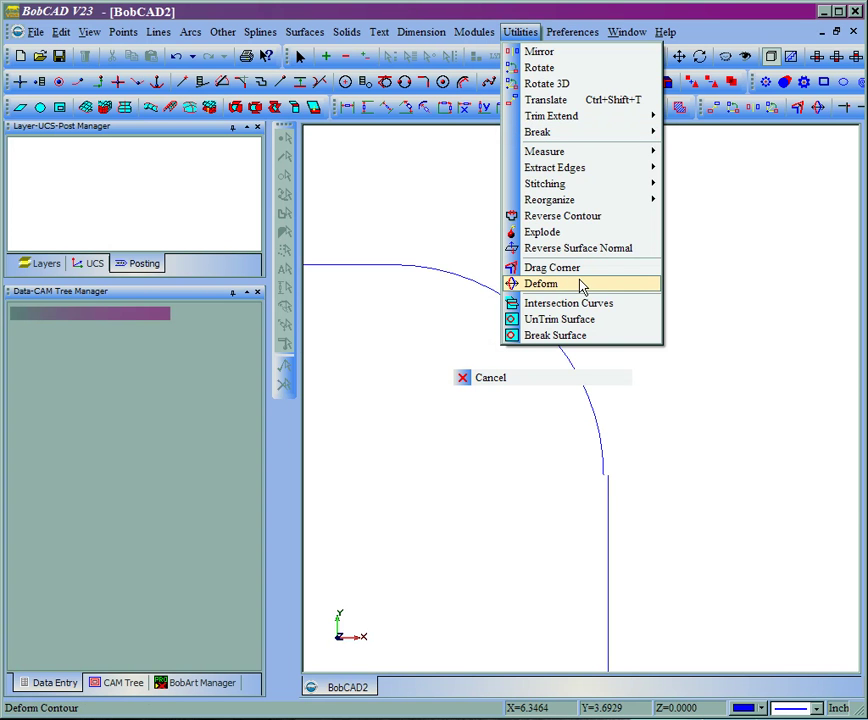
{"action": "left_click", "coordinate": [567, 272]}
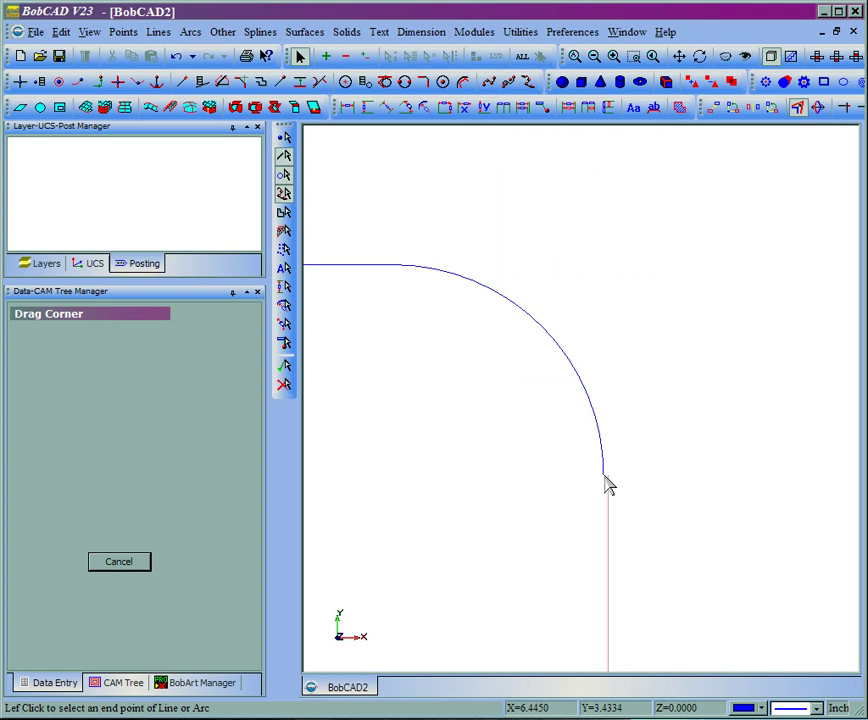
{"action": "key", "text": "ctrl+w"}
{"action": "left_click_drag", "start_coordinate": [635, 450], "coordinate": [591, 506]}
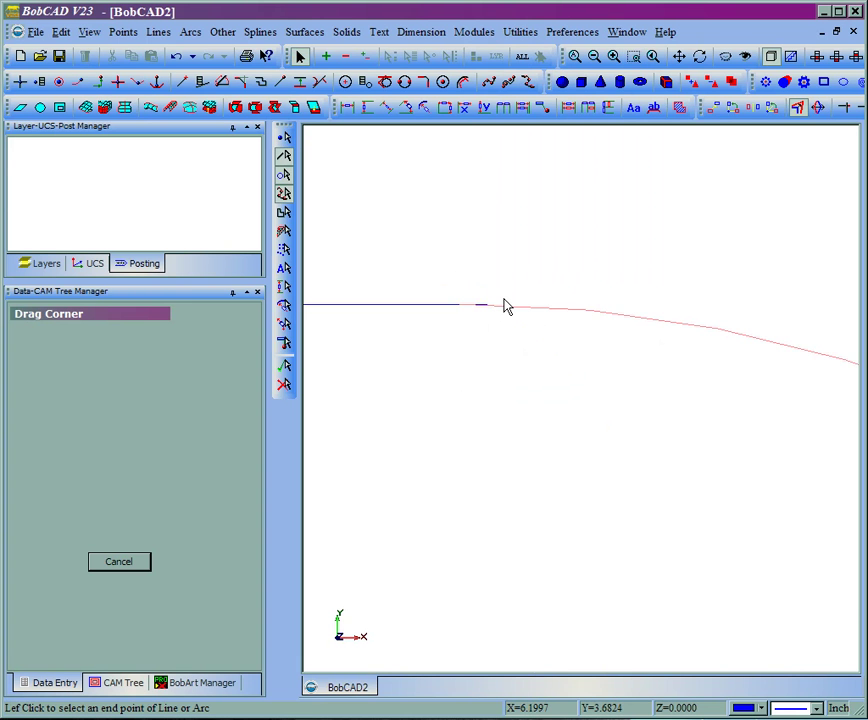
{"action": "left_click", "coordinate": [496, 308]}
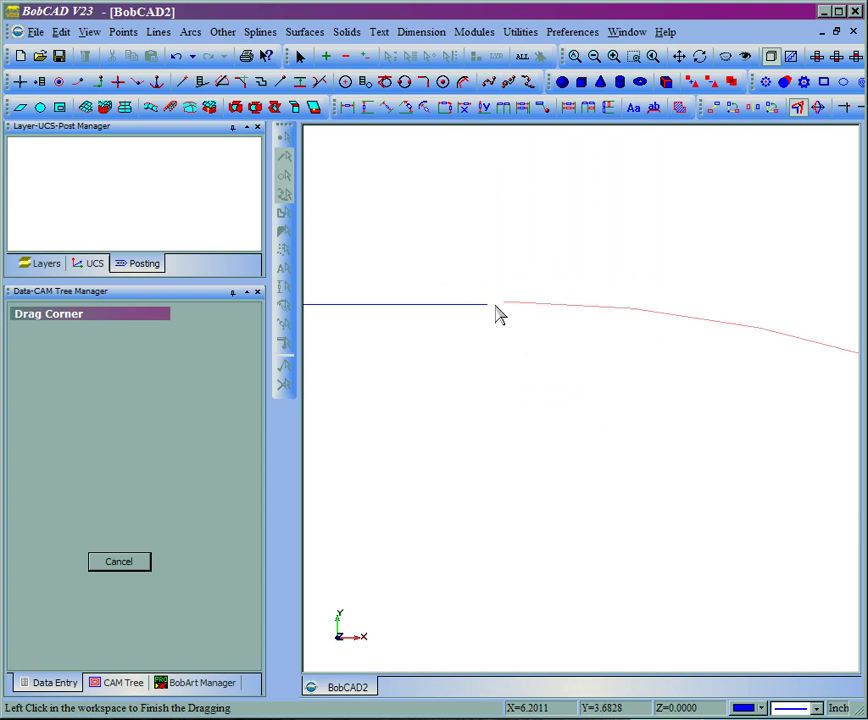
{"action": "left_click", "coordinate": [489, 318]}
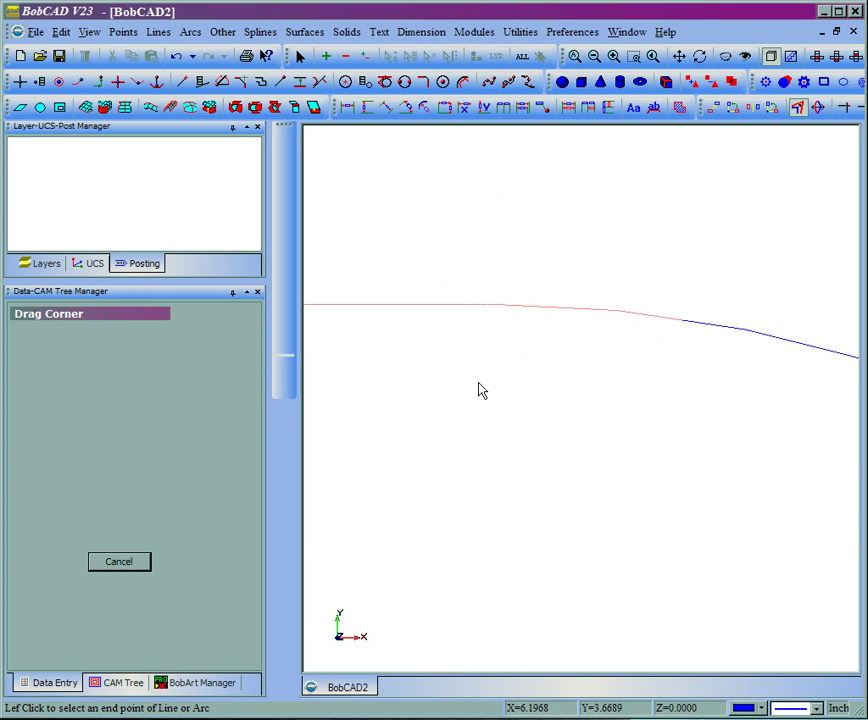
{"action": "left_click", "coordinate": [616, 58]}
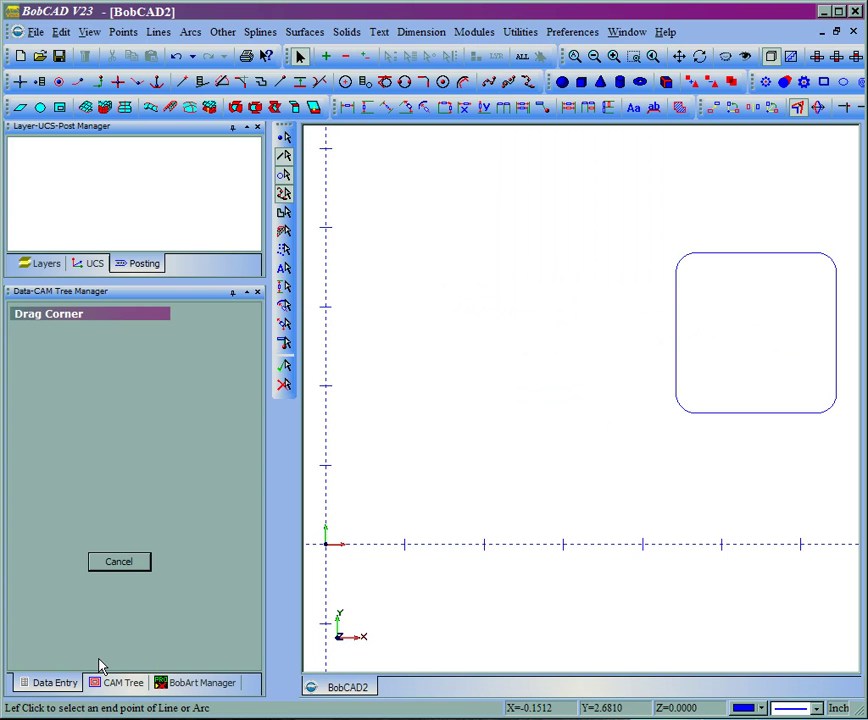
- Reselect the repaired rounded square as the geometry of the pocket feature
{"action": "left_click", "coordinate": [123, 682]}
{"action": "right_click", "coordinate": [112, 403]}
{"action": "left_click", "coordinate": [150, 412]}
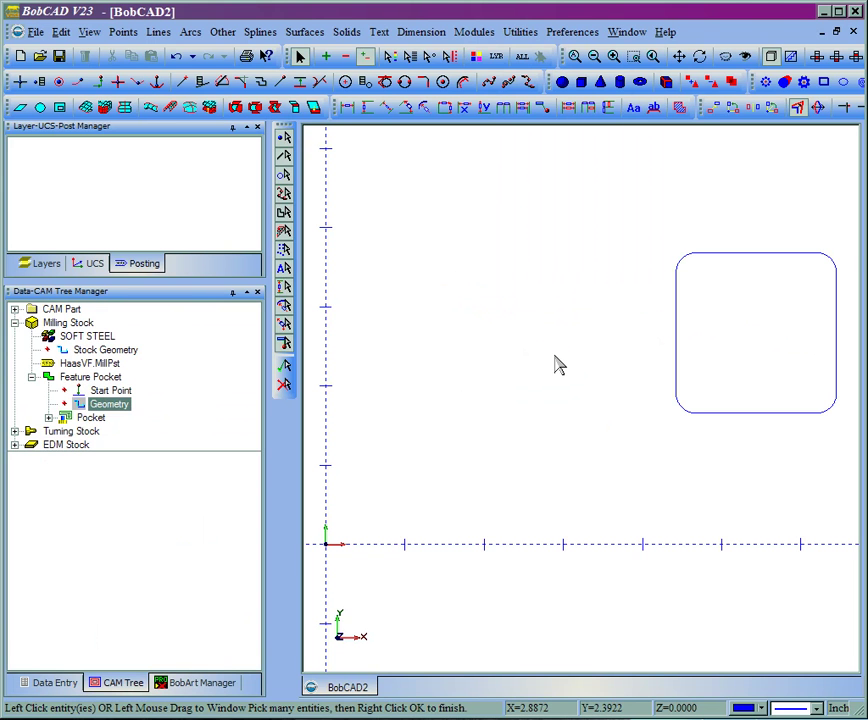
{"action": "left_click", "coordinate": [624, 240]}
- Compute the toolpath for the pocket from the repaired contour
{"action": "right_click", "coordinate": [91, 420]}
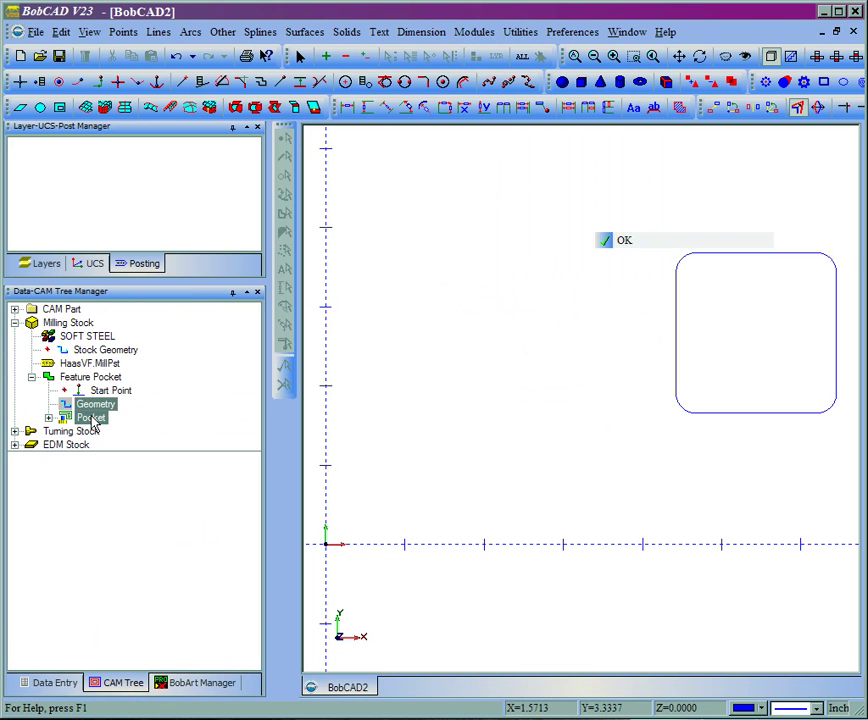
{"action": "right_click", "coordinate": [92, 419]}
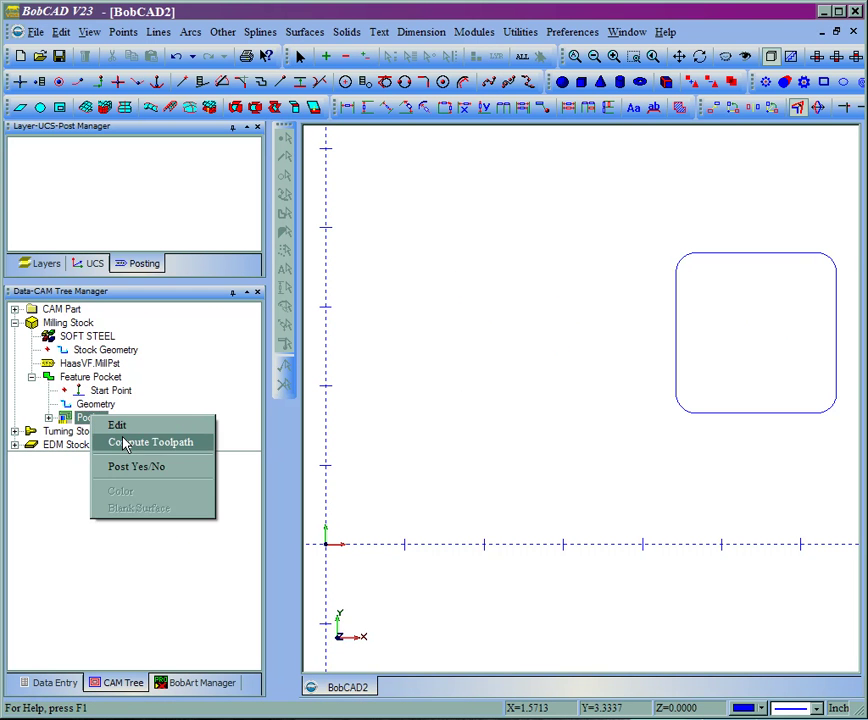
{"action": "left_click", "coordinate": [125, 443]}
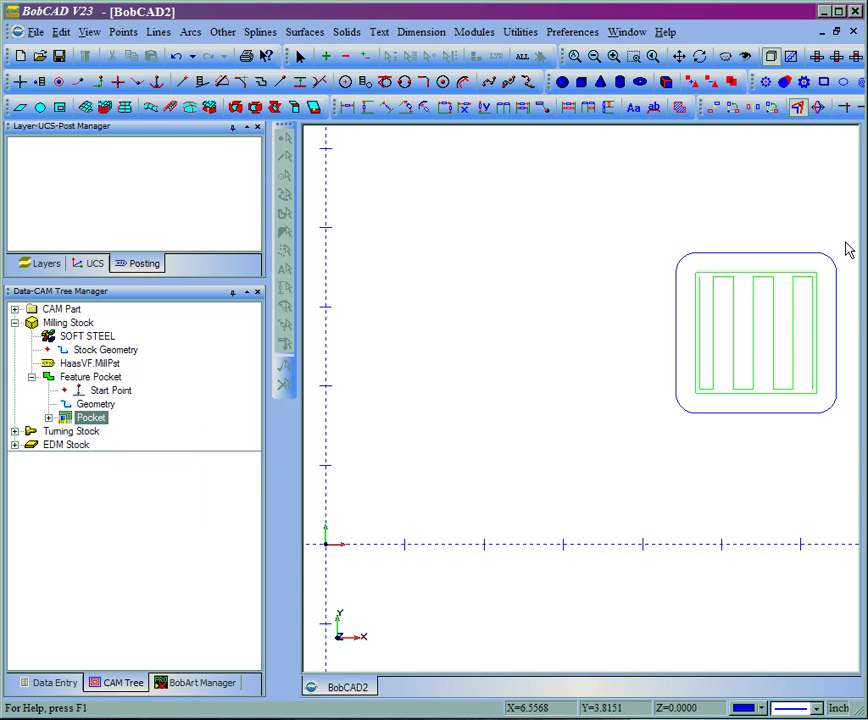
{"action": "left_click_drag", "start_coordinate": [845, 236], "coordinate": [637, 482]}
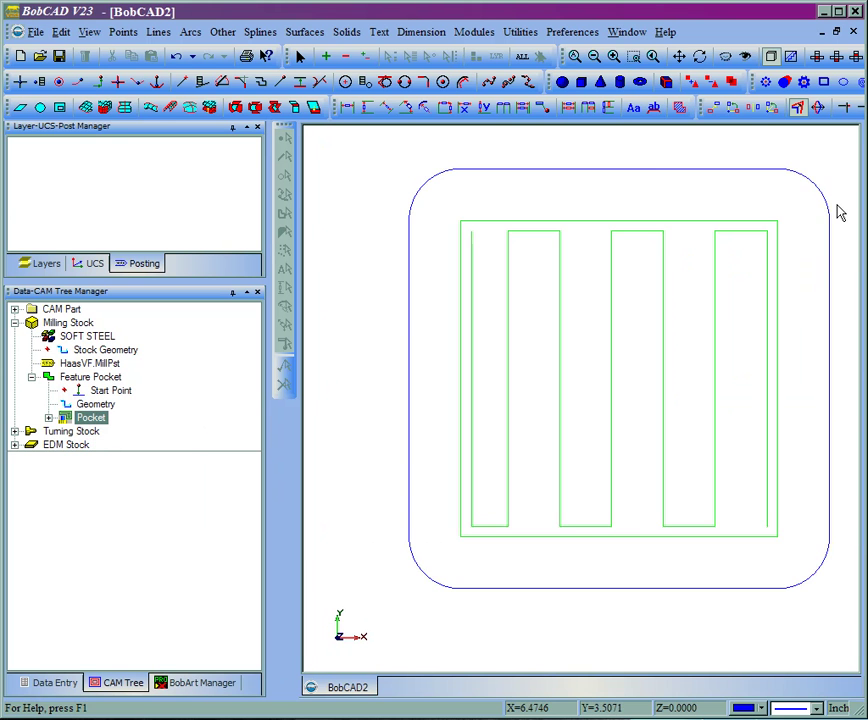
- Check the repaired rounded square for closure by chain-selecting its contour, and cancel the selection
{"action": "scroll", "coordinate": [840, 213], "scroll_direction": "up", "scroll_amount": 5}
{"action": "scroll", "coordinate": [575, 447], "scroll_direction": "down", "scroll_amount": 2}
{"action": "scroll", "coordinate": [575, 447], "scroll_direction": "down", "scroll_amount": 5}
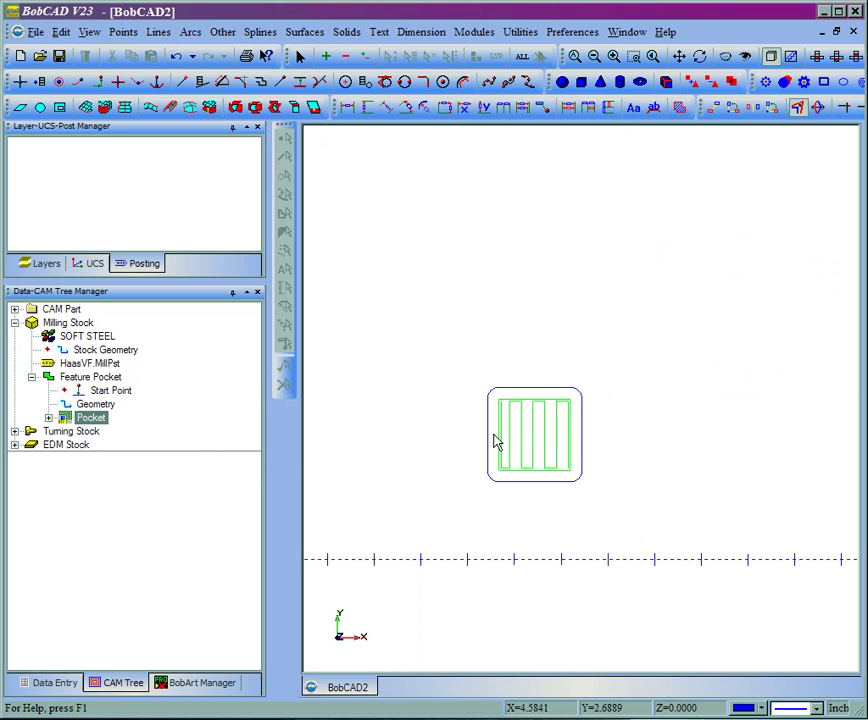
{"action": "left_click", "coordinate": [585, 238]}
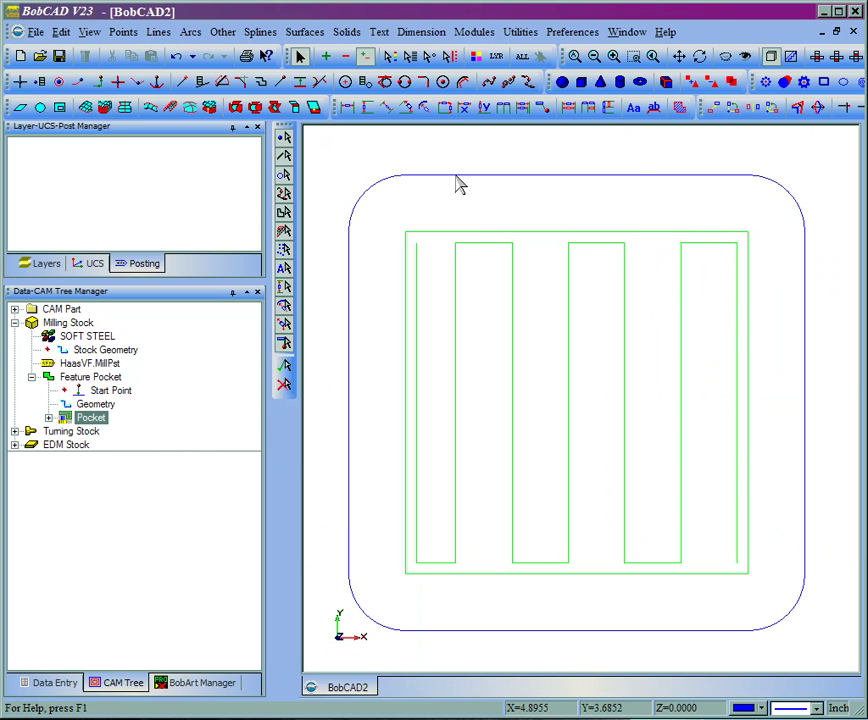
{"action": "left_click", "coordinate": [456, 178]}
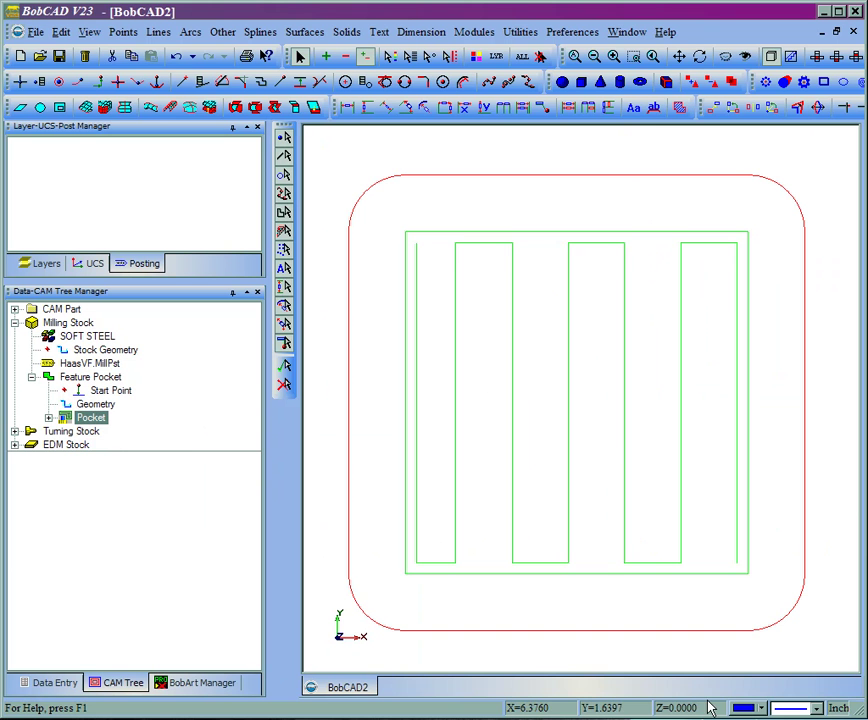
{"action": "right_click", "coordinate": [529, 195]}
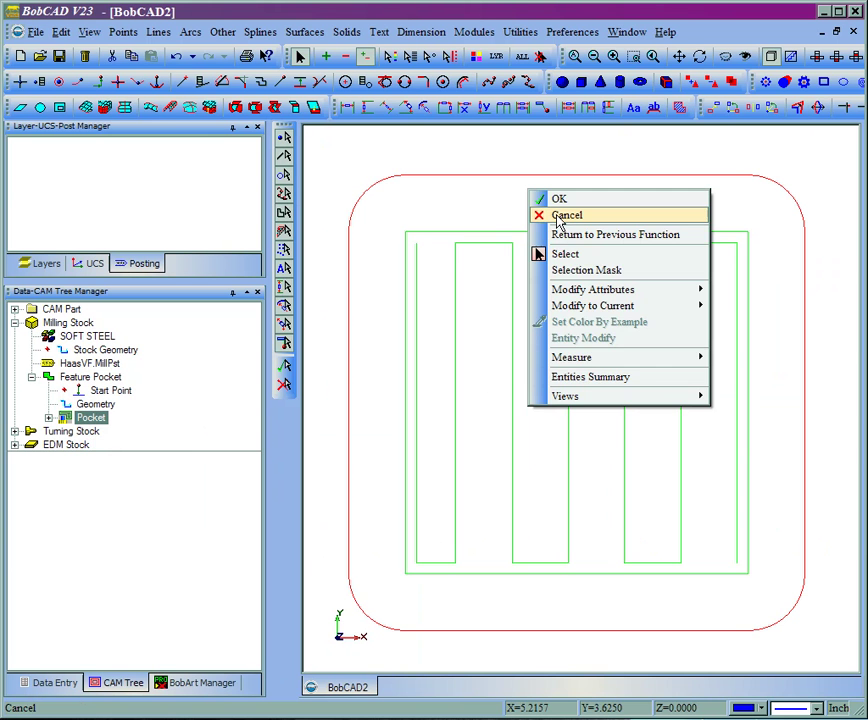
{"action": "left_click", "coordinate": [559, 217]}
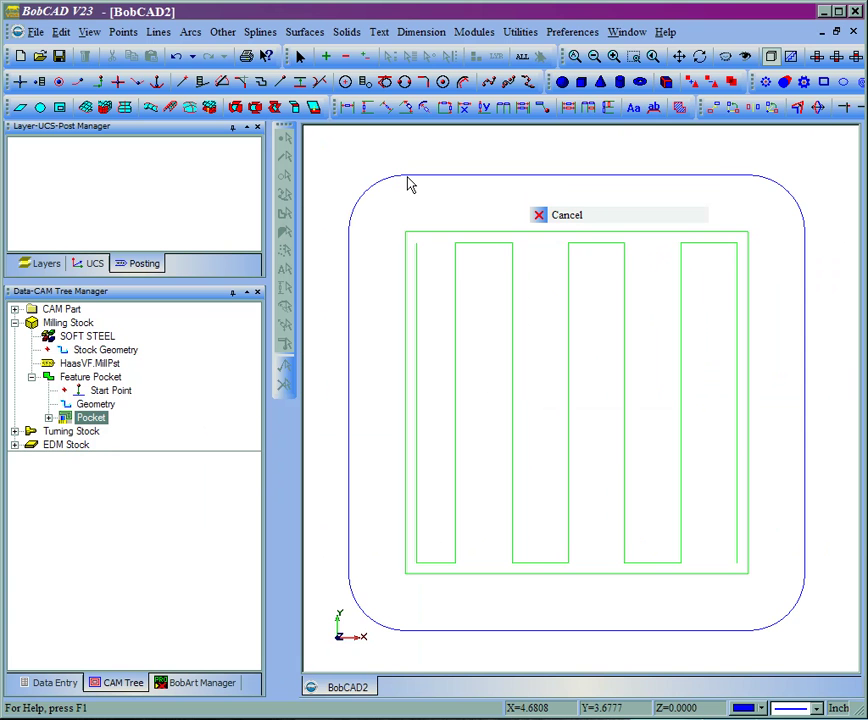
- Set the part's Chain Select tolerance to 0.0001 in the system settings
{"action": "left_click", "coordinate": [580, 34]}
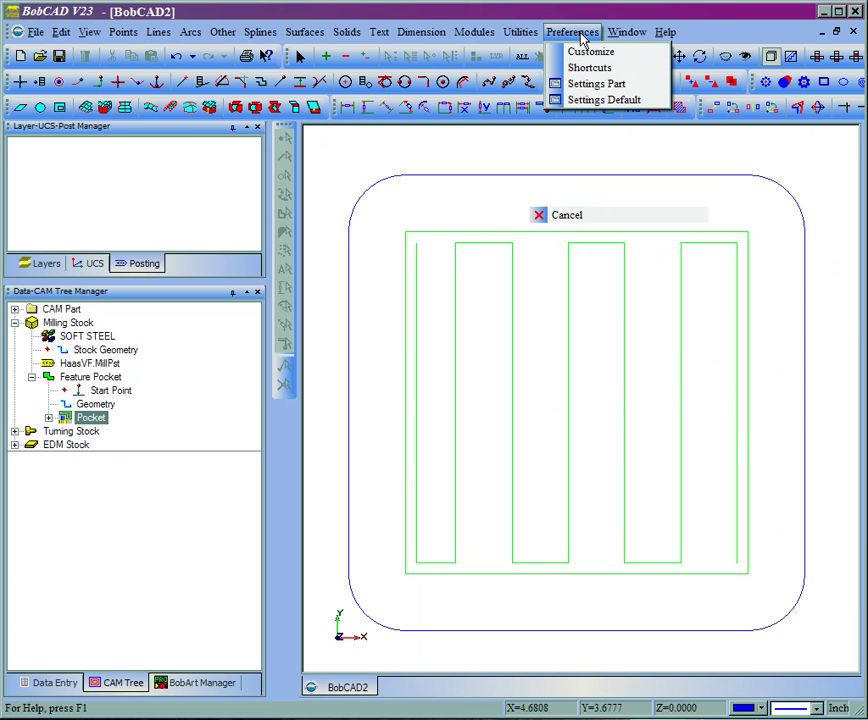
{"action": "left_click", "coordinate": [601, 85]}
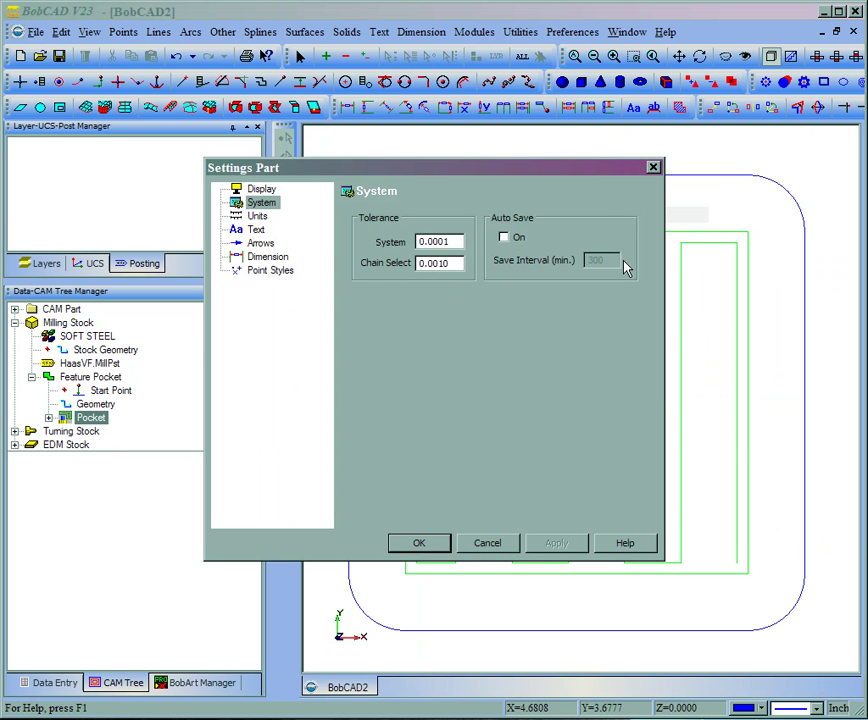
{"action": "left_click", "coordinate": [422, 241]}
{"action": "double_click", "coordinate": [425, 262]}
{"action": "type", "text": "0.0001"}
{"action": "key", "text": "shift+Tab"}
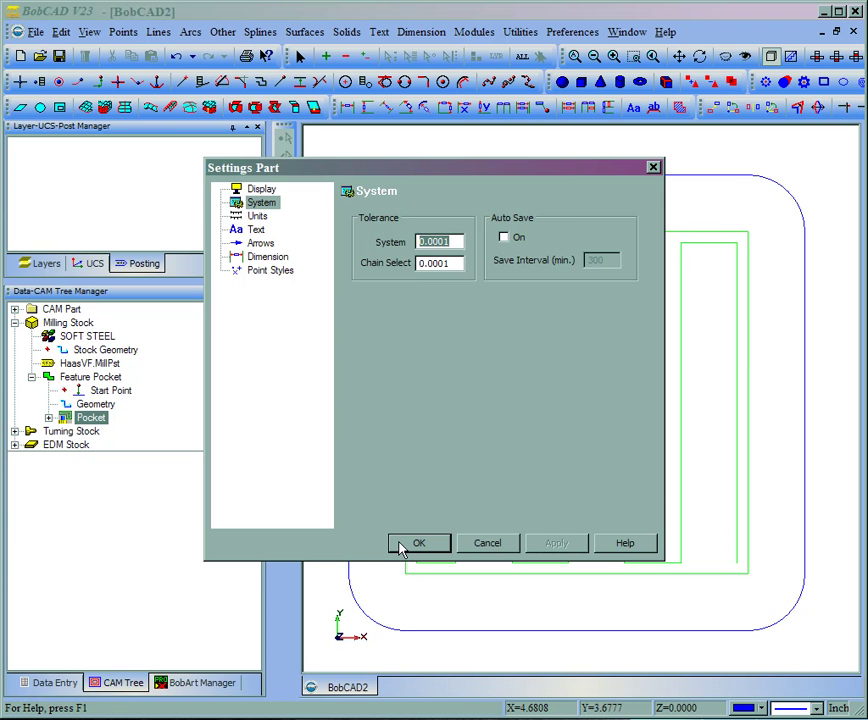
{"action": "left_click", "coordinate": [416, 543]}
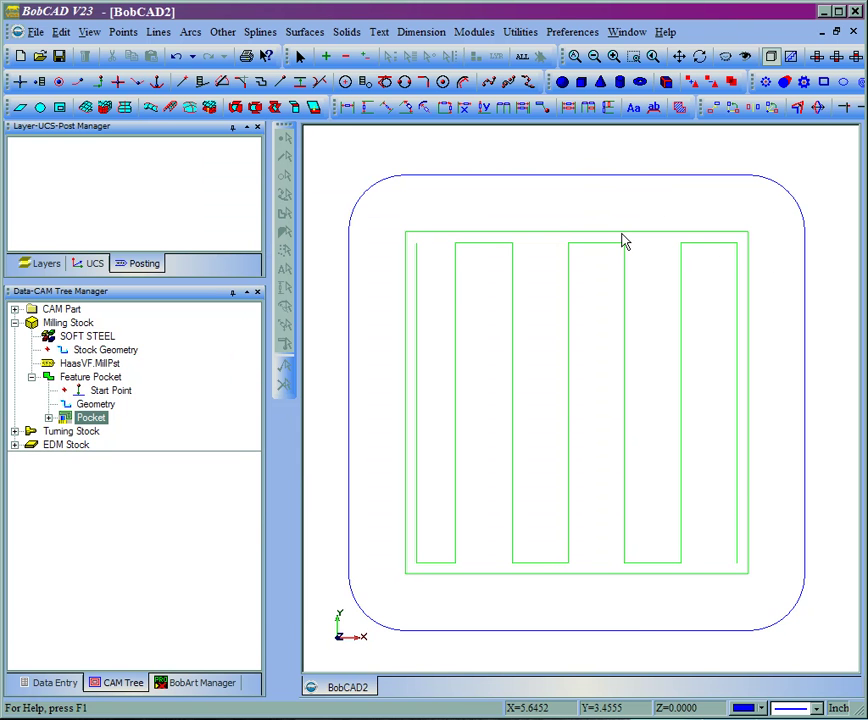
- Start a planar surface, try to chain-select the rounded square's contour, and inspect the junction of the corner arc and long upper line
{"action": "middle_click_drag", "start_coordinate": [622, 234], "coordinate": [508, 506]}
{"action": "left_click", "coordinate": [305, 31]}
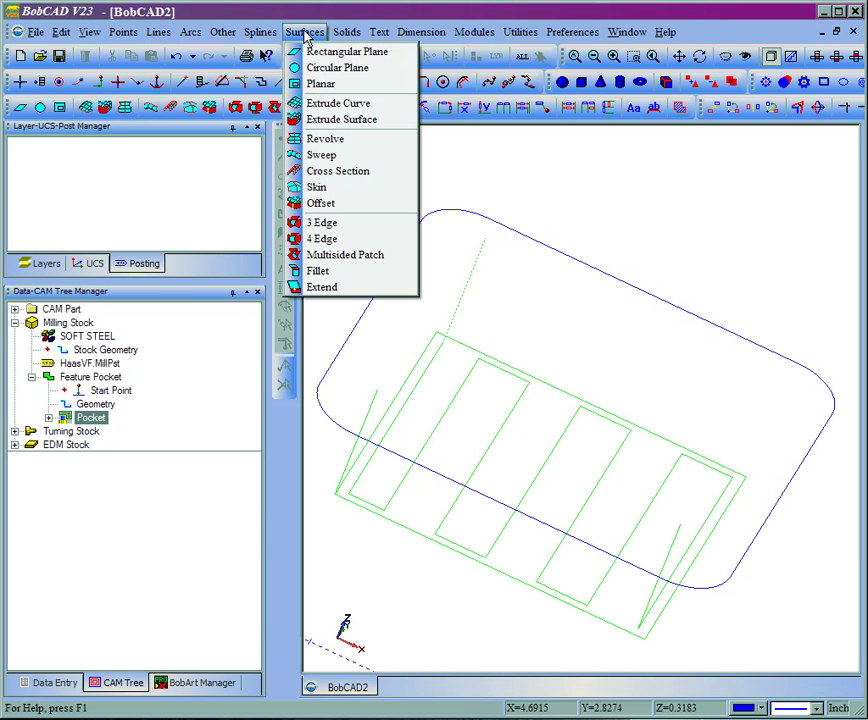
{"action": "left_click", "coordinate": [340, 87]}
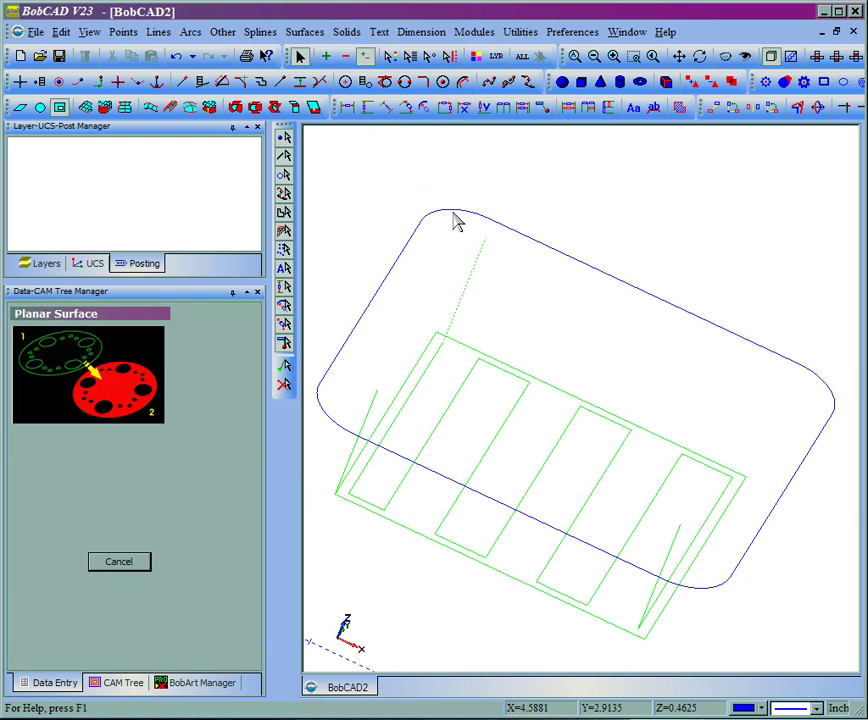
{"action": "left_click", "coordinate": [459, 216]}
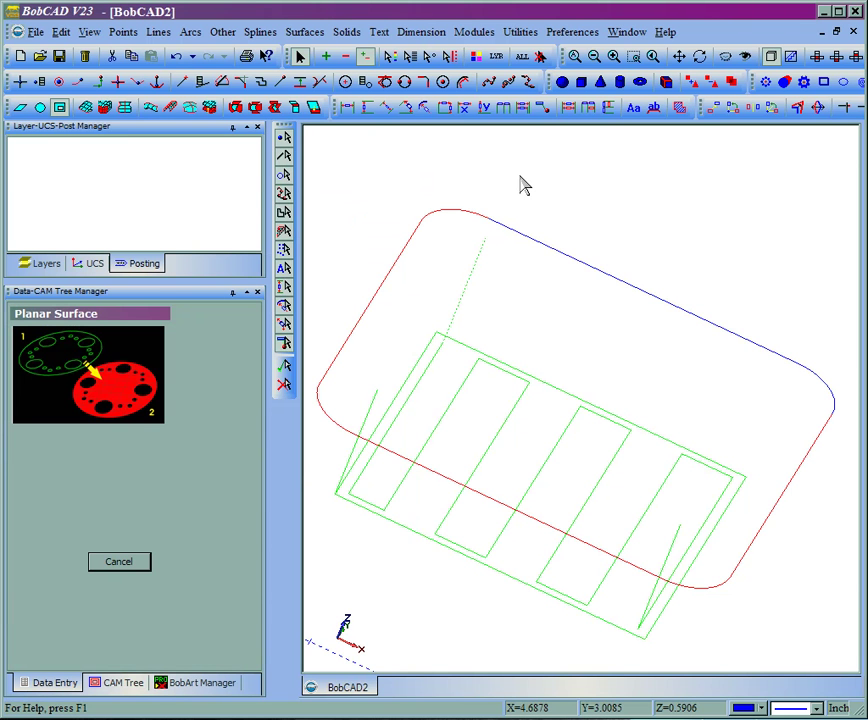
{"action": "left_click", "coordinate": [489, 223]}
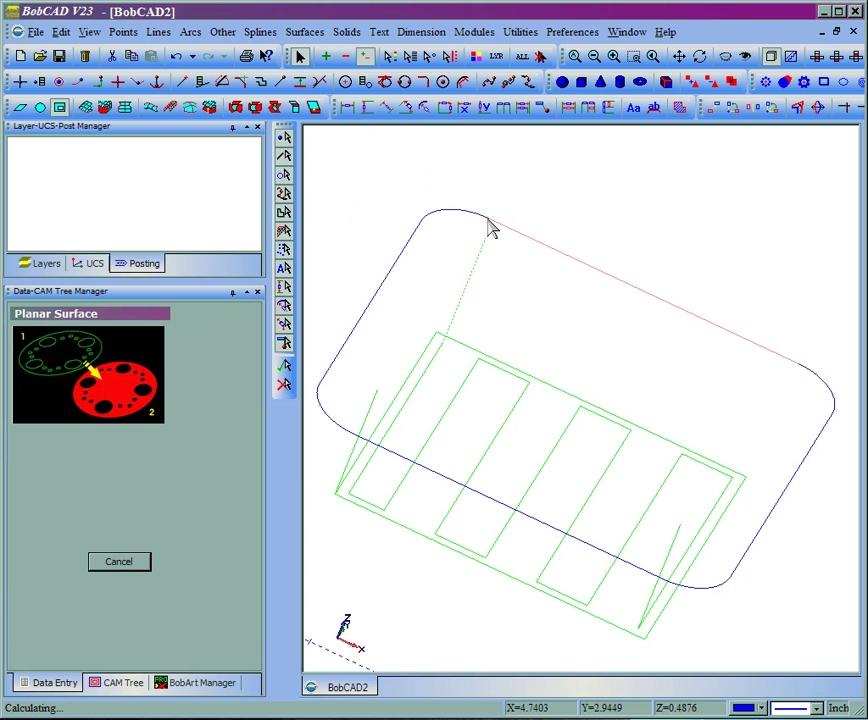
{"action": "middle_click_drag", "start_coordinate": [503, 205], "coordinate": [476, 247]}
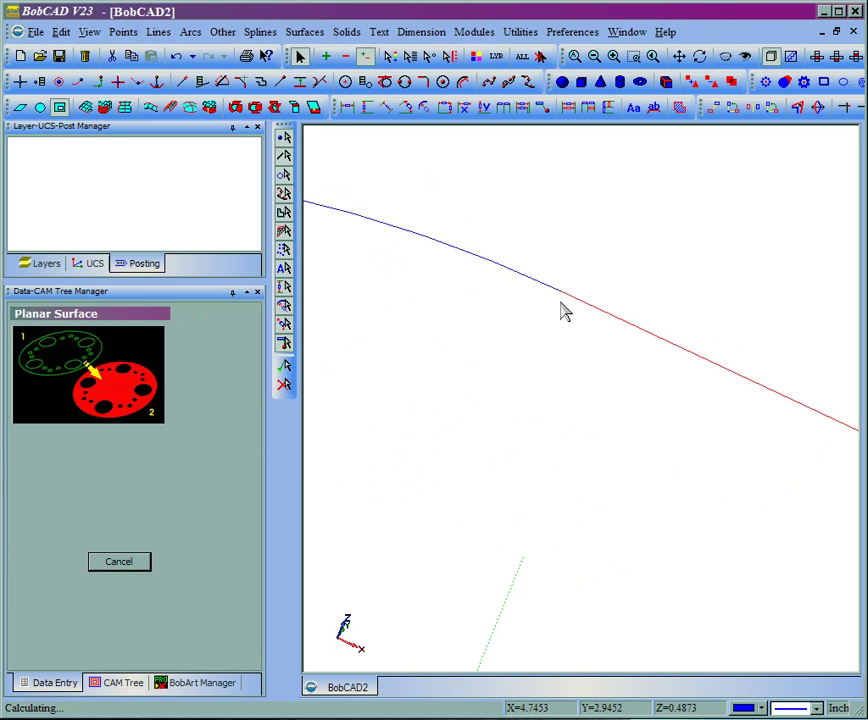
- Loosen the part's Chain Select tolerance in the system settings
{"action": "left_click", "coordinate": [577, 34]}
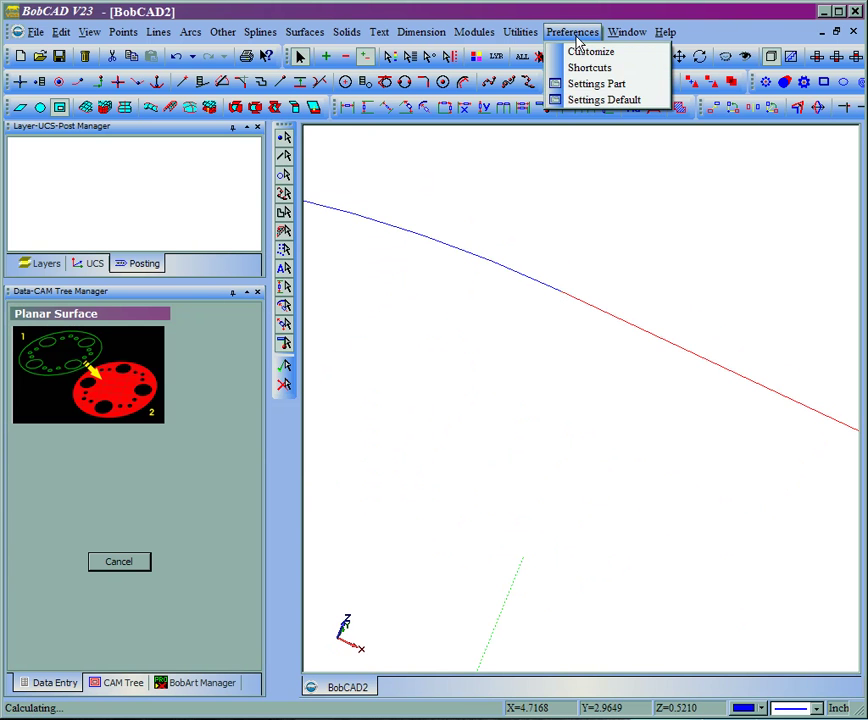
{"action": "left_click", "coordinate": [600, 85]}
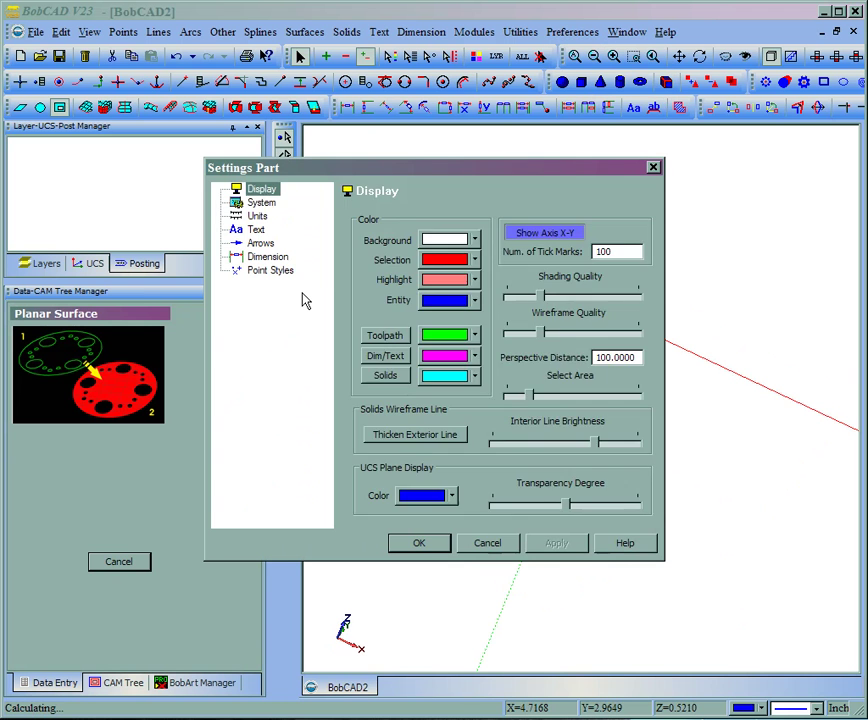
{"action": "left_click", "coordinate": [236, 204]}
{"action": "left_click", "coordinate": [446, 263]}
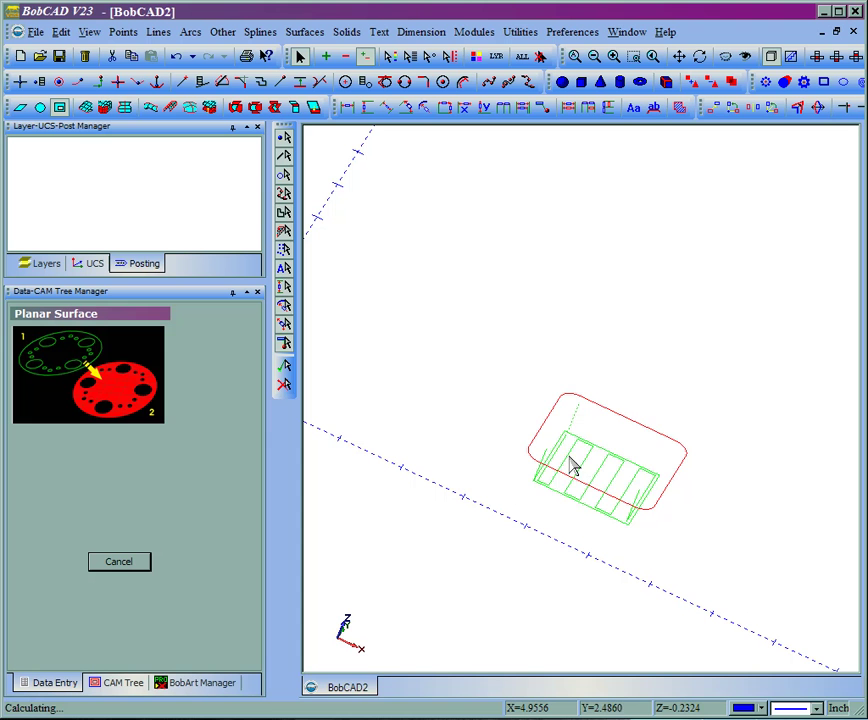
- Create the planar surface from the chain-selected rounded-square contour
{"action": "right_click", "coordinate": [588, 326]}
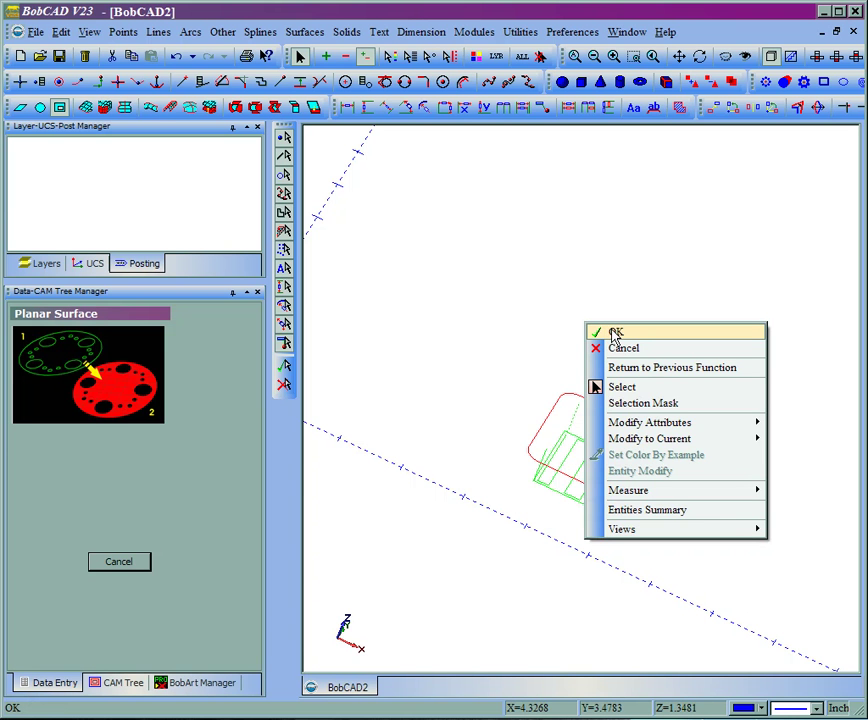
{"action": "left_click", "coordinate": [614, 333]}
{"action": "middle_click_drag", "start_coordinate": [737, 374], "coordinate": [572, 432]}
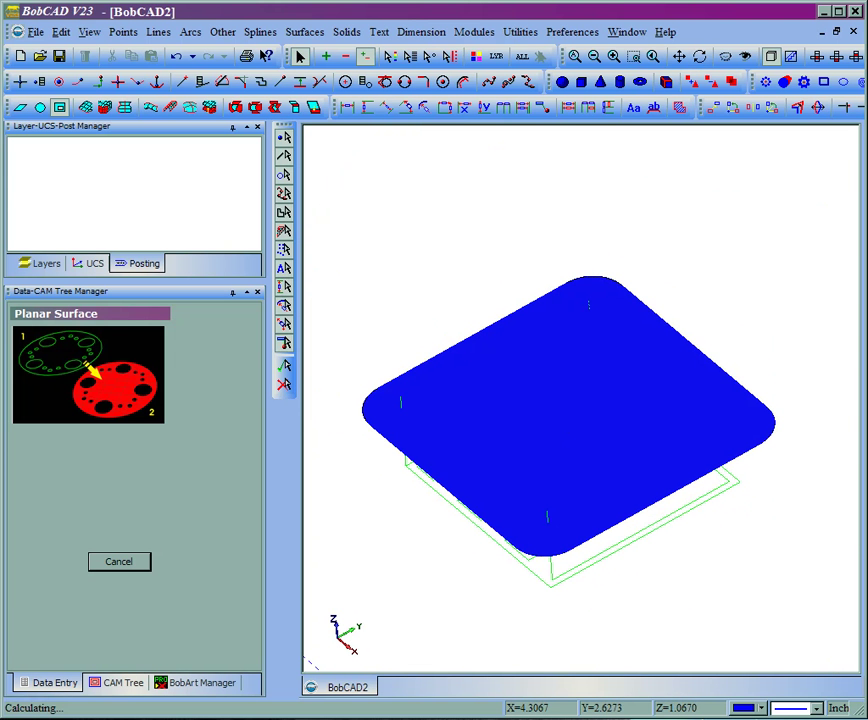